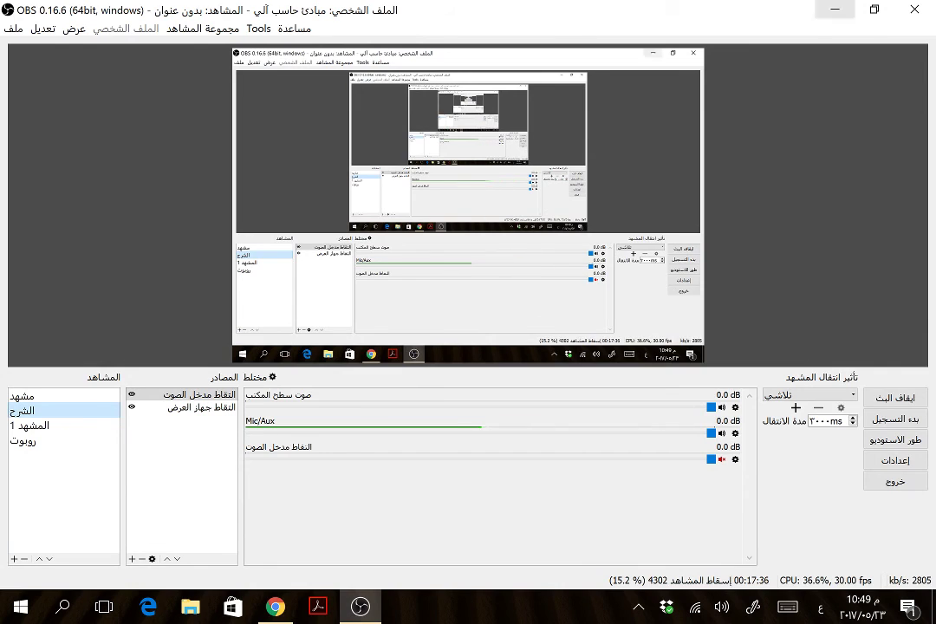
Move from OBS to the YouTube Live Dashboard in Chrome and open a new tab.
key(alt+Tab)
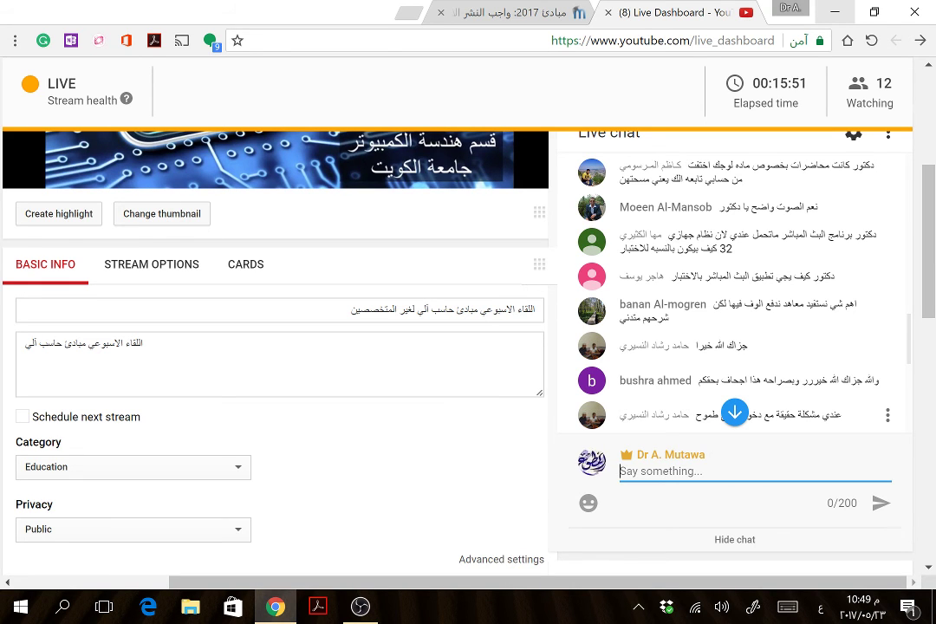
key(alt+Tab)
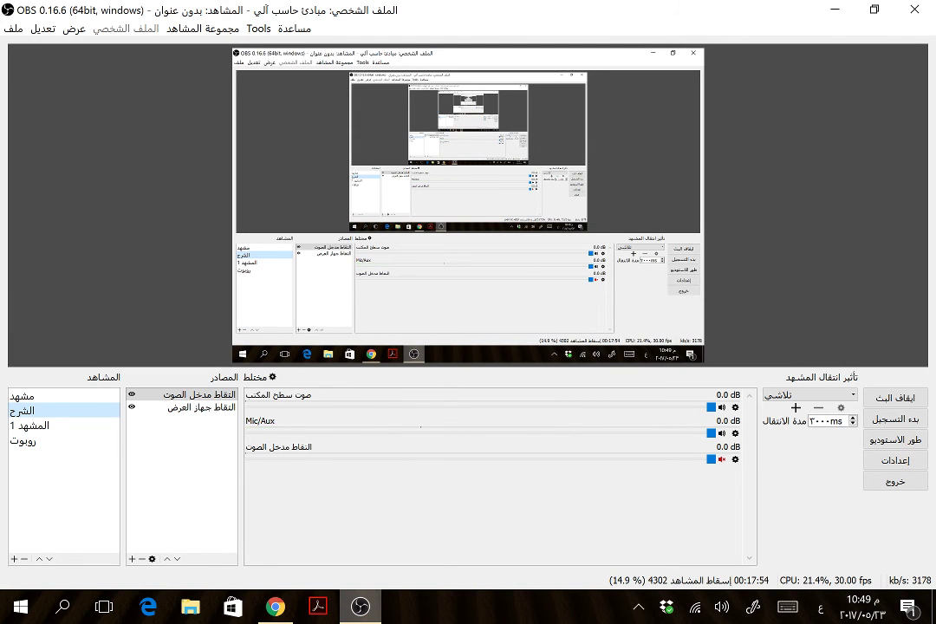
key(alt+Tab)
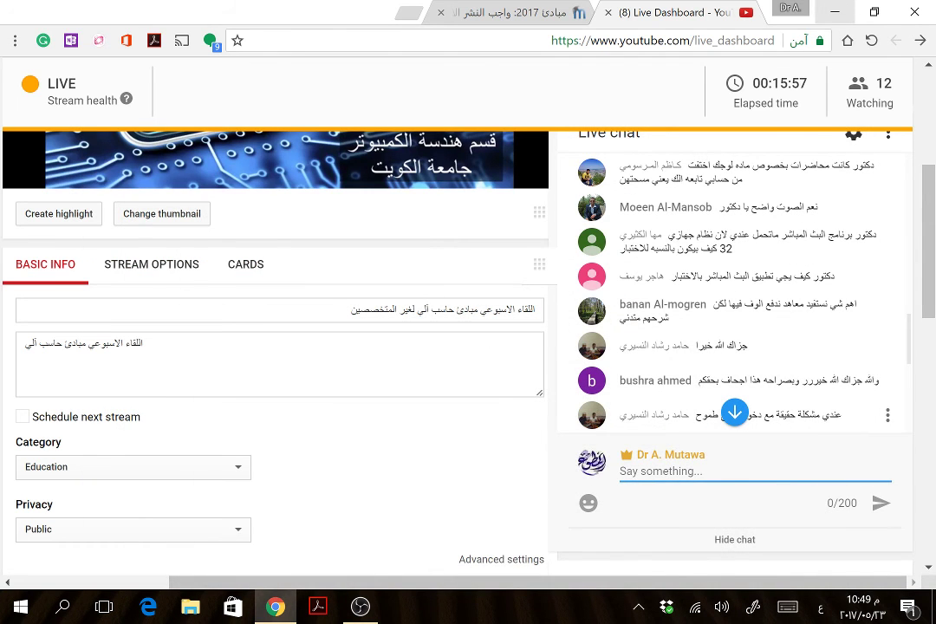
key(ctrl+t)
Run a Google search for 'obs 32 bit download' from the new tab's address bar.
text(خ)
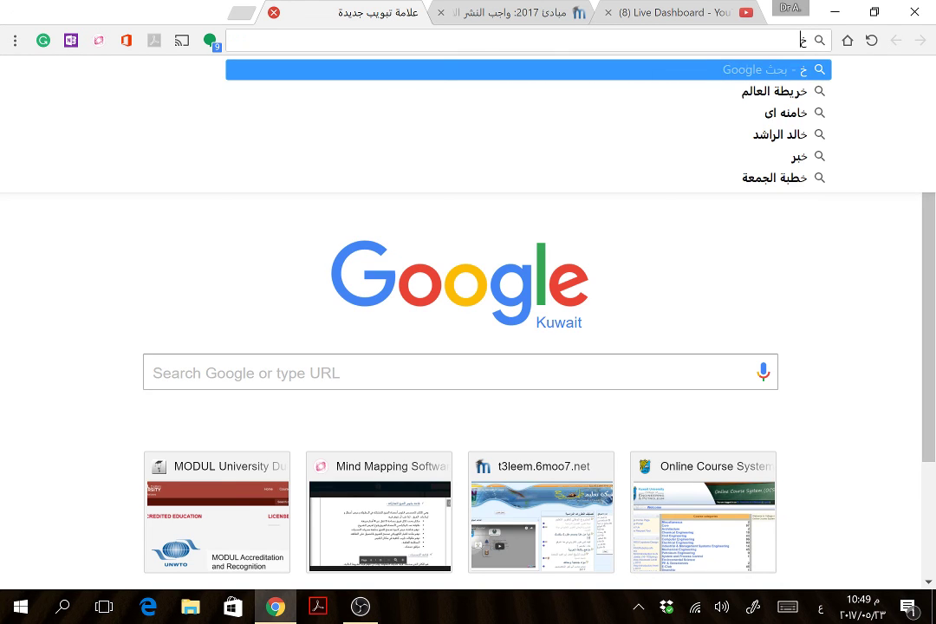
key(BackSpace)
text(obs)
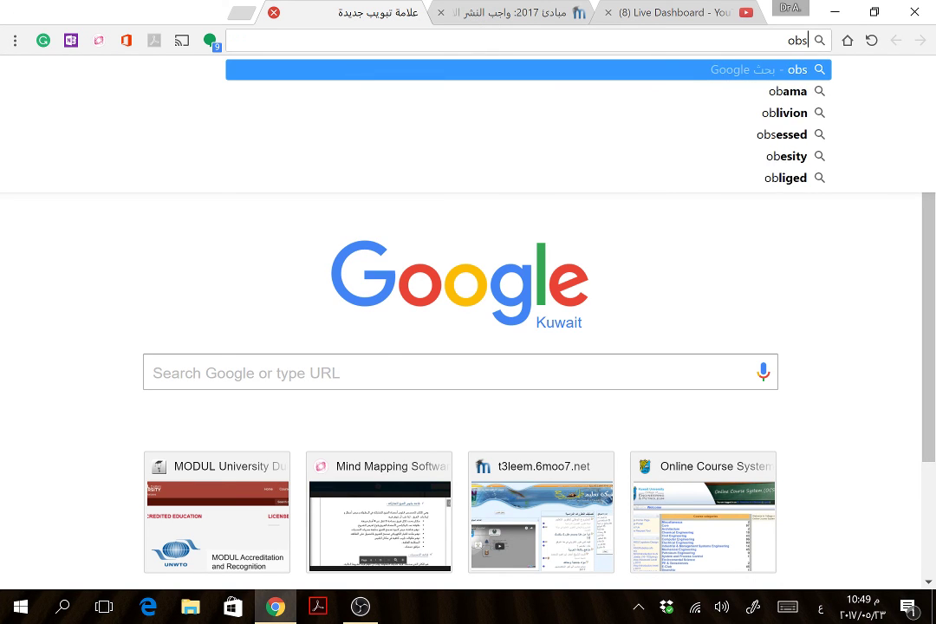
text( 32 bity d)
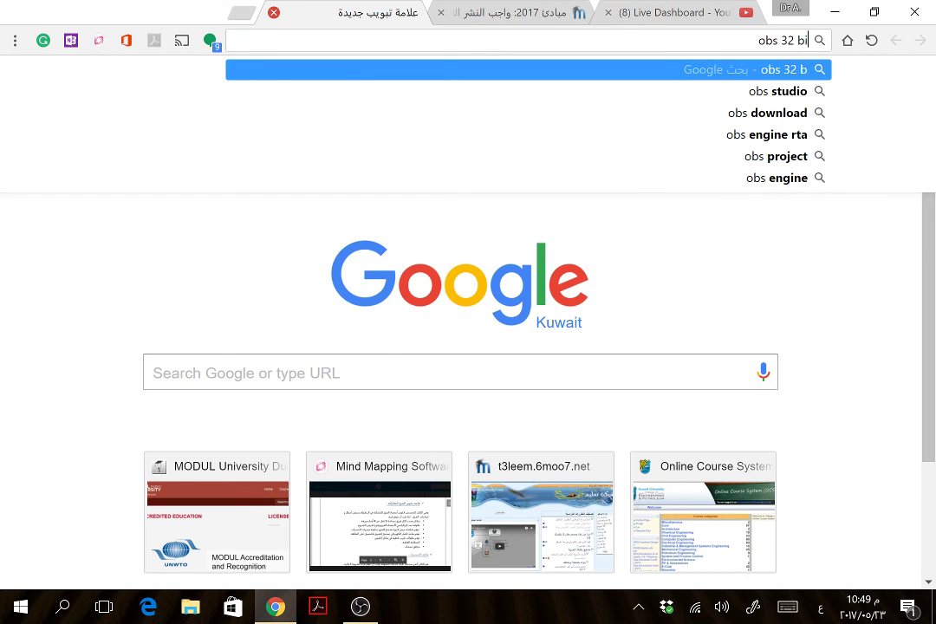
key(BackSpace)
key(BackSpace)
key(BackSpace)
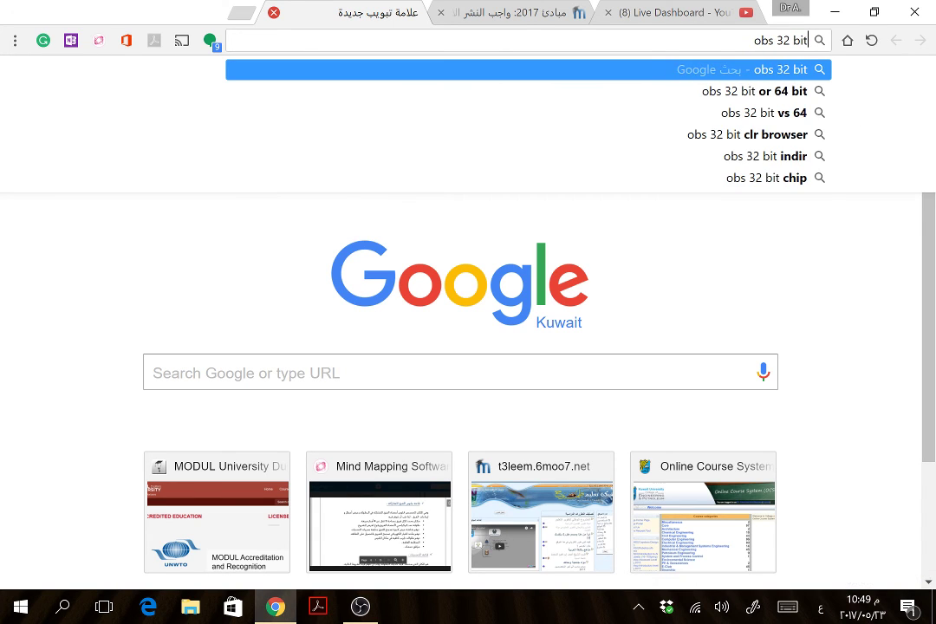
text(d)
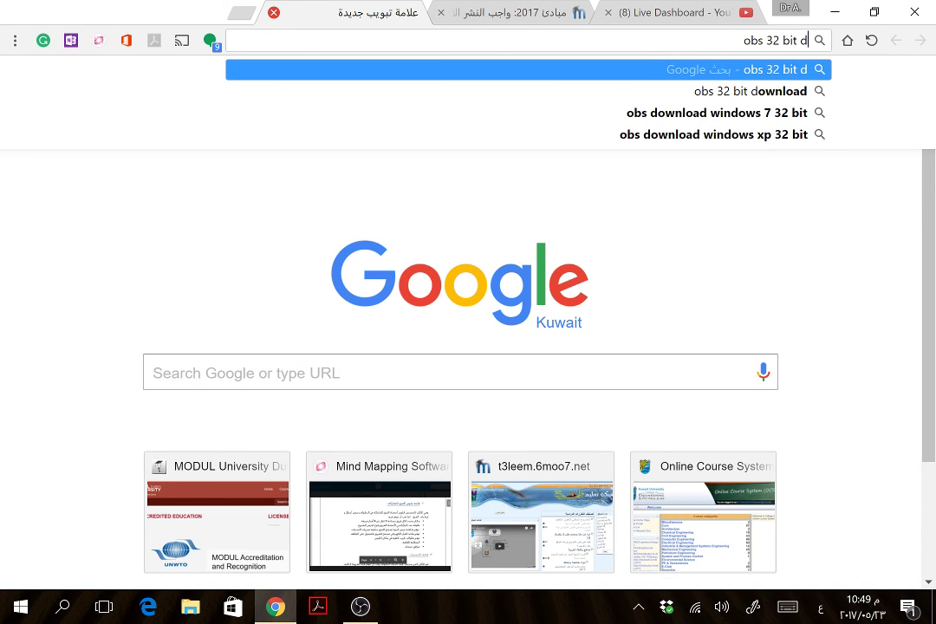
text(o)
key(Return)
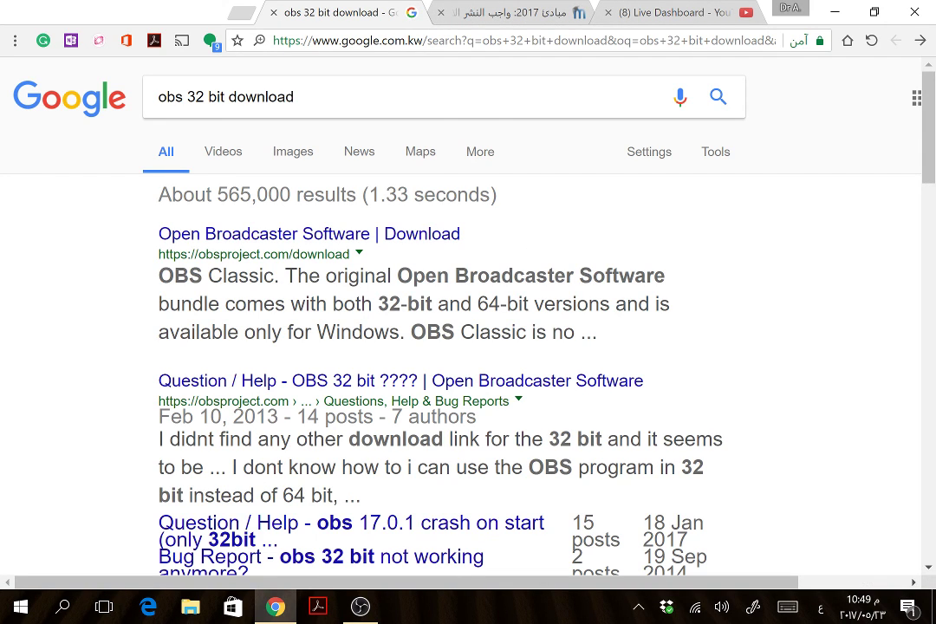
Open the 'Open Broadcaster Software | Download' result and scroll down to OBS Classic and back up.
click(344, 242)
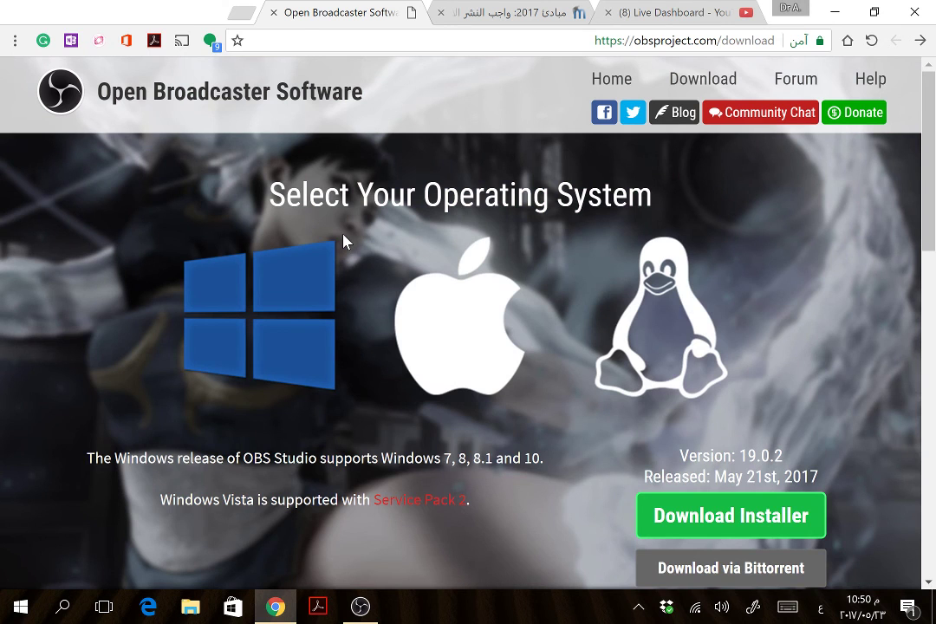
scroll(344, 242, down, 2)
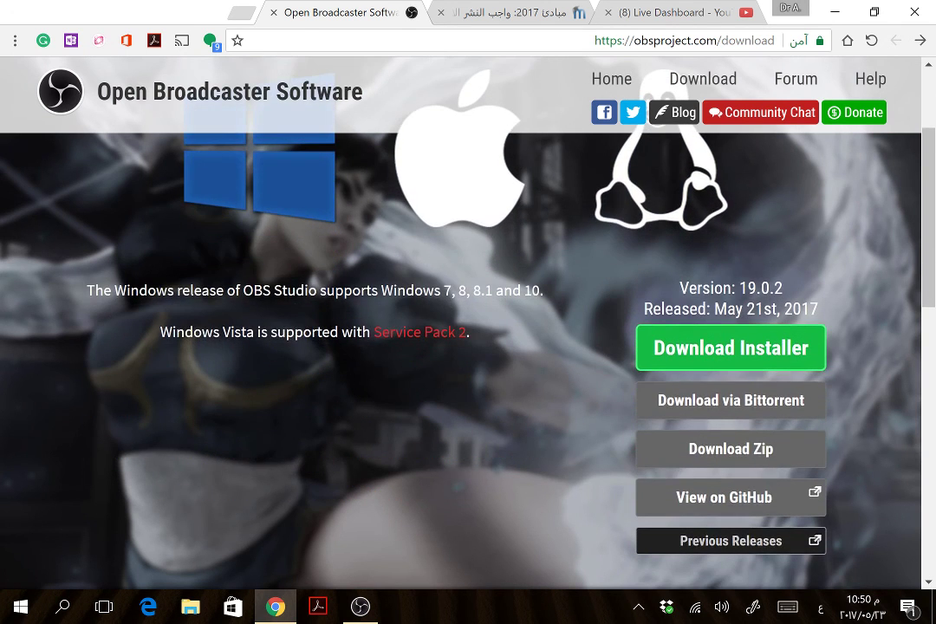
scroll(468, 346, down, 1)
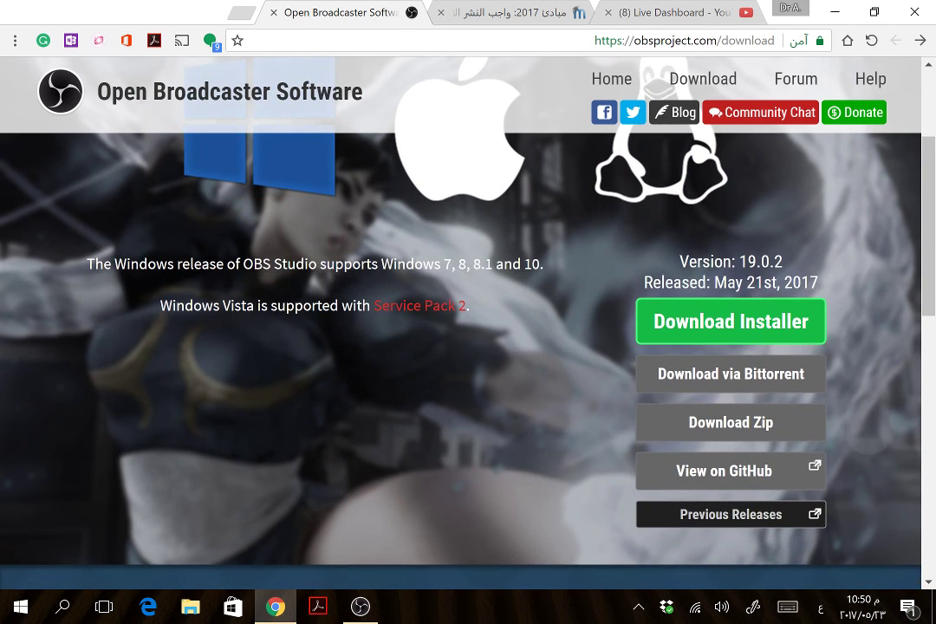
scroll(468, 346, down, 1)
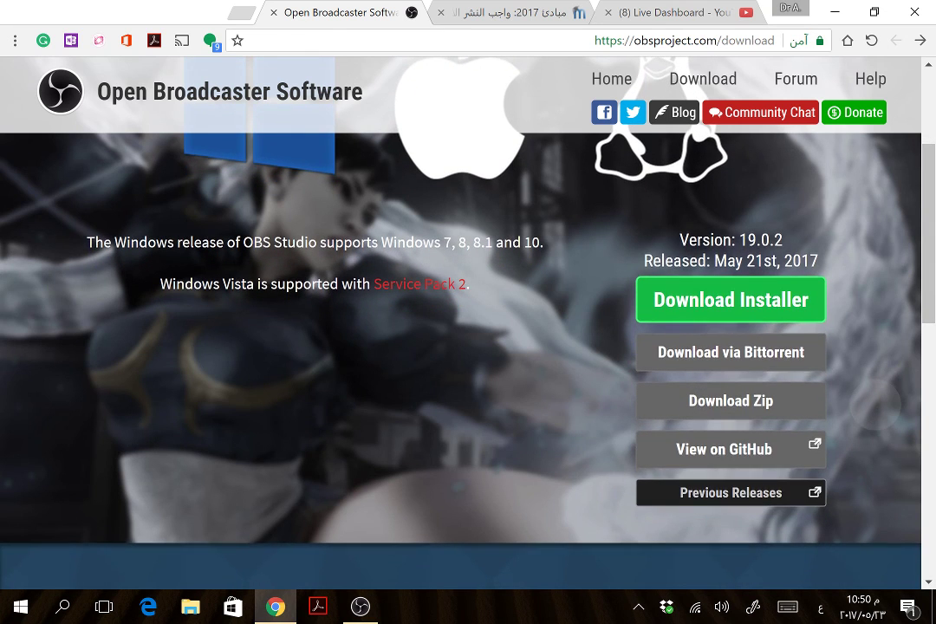
scroll(468, 346, down, 1)
scroll(468, 346, down, 1)
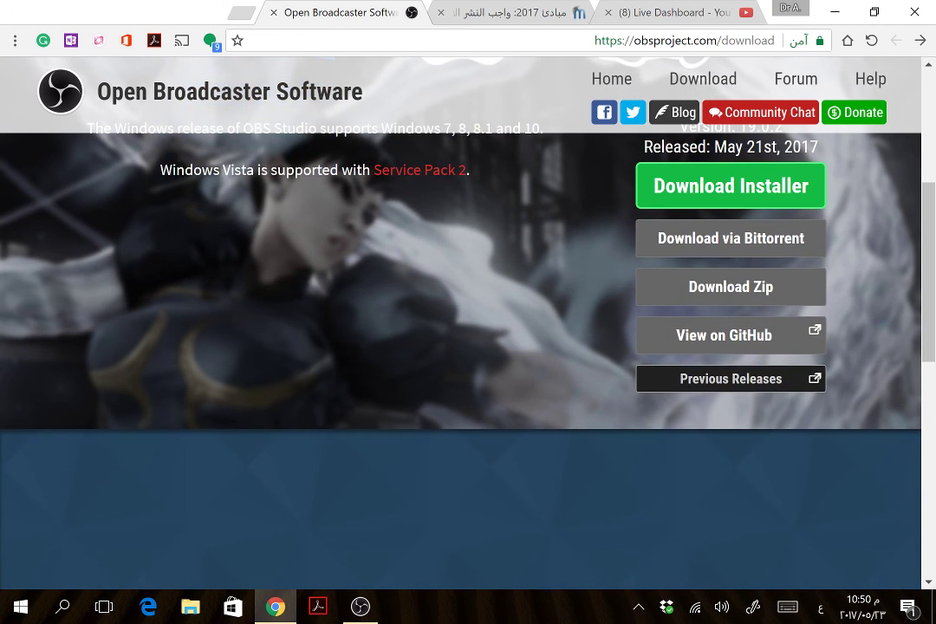
scroll(468, 347, down, 4)
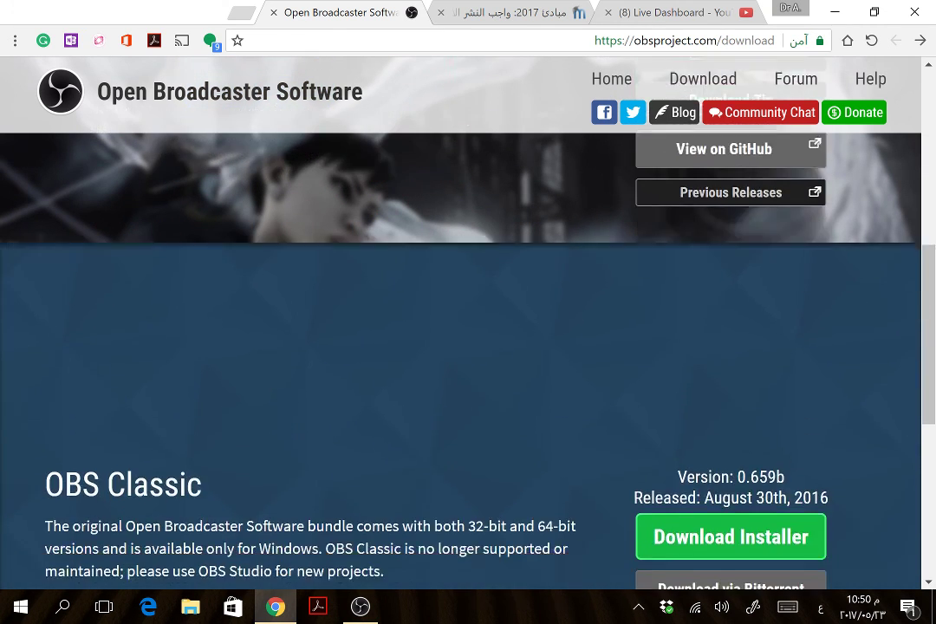
scroll(468, 347, down, 2)
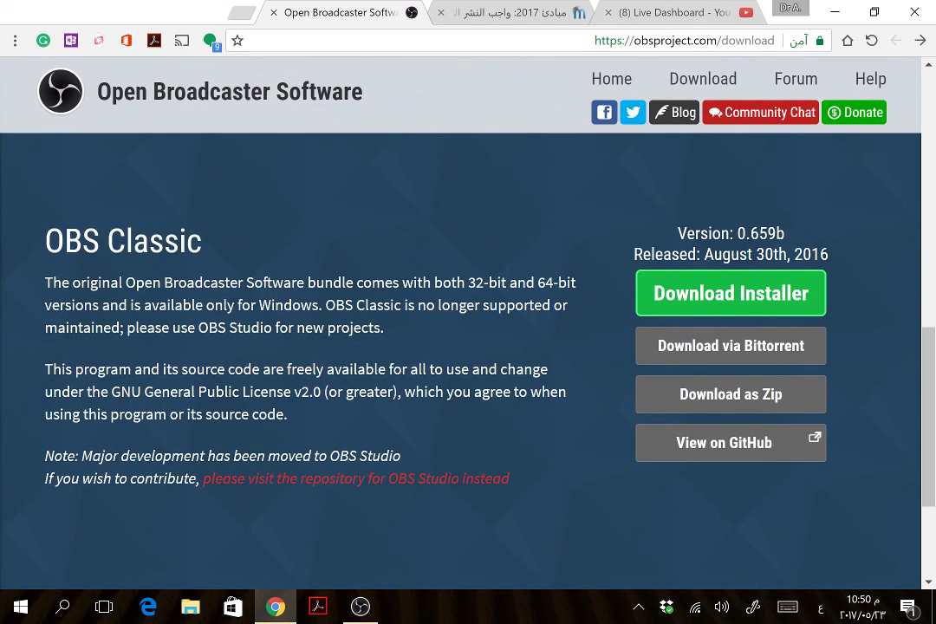
scroll(468, 346, down, 3)
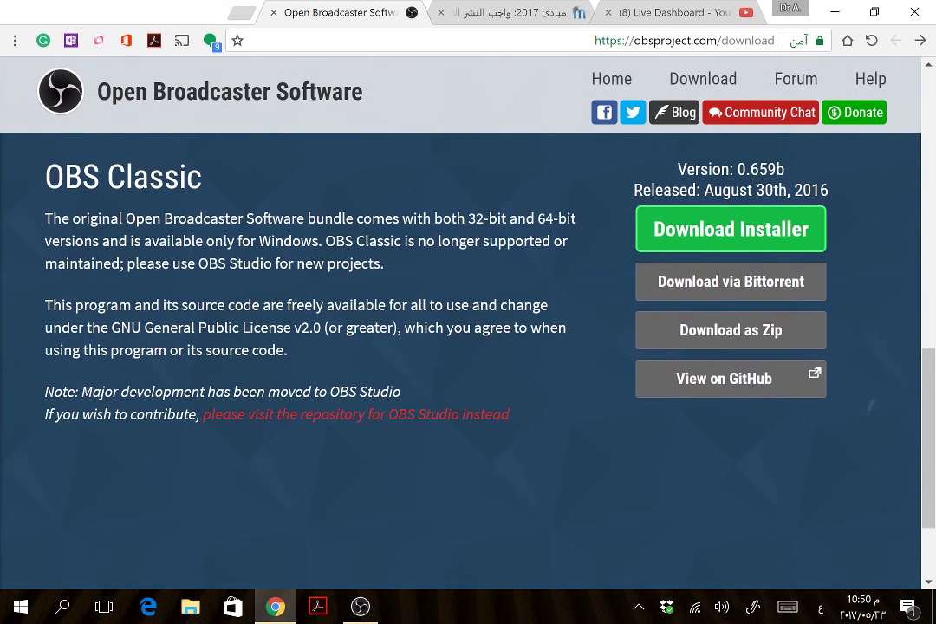
scroll(468, 347, up, 3)
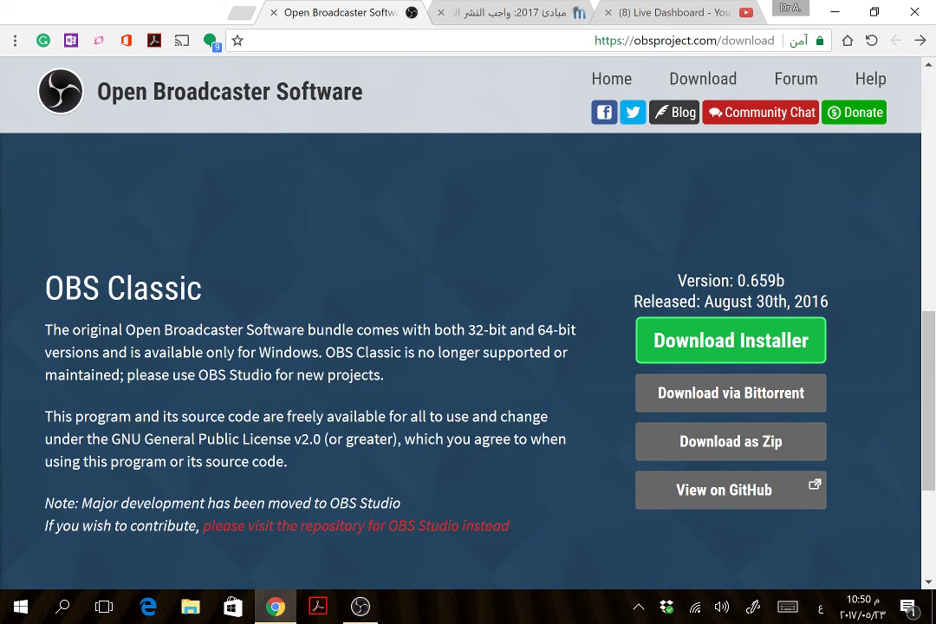
scroll(468, 347, up, 5)
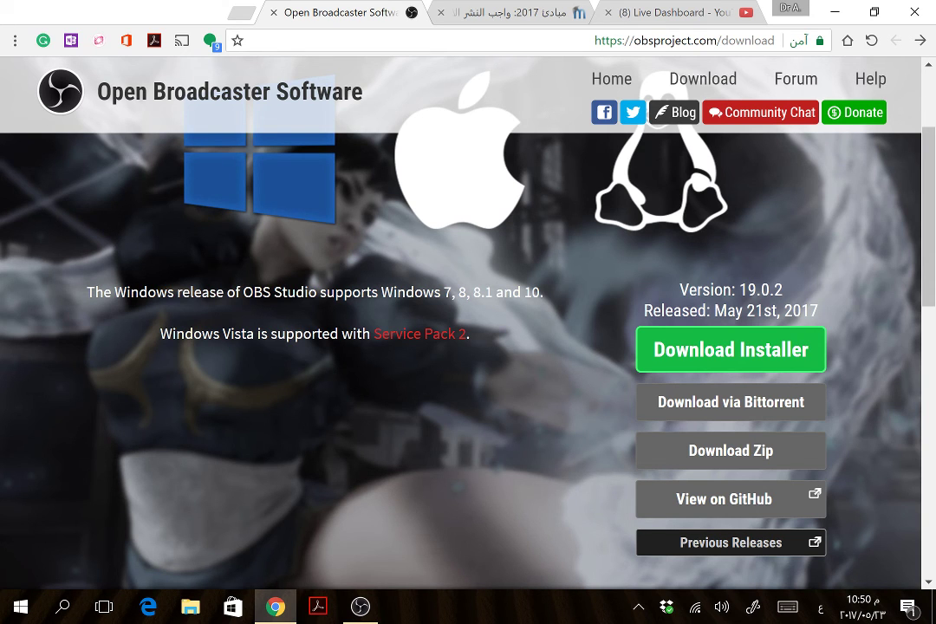
Switch to the '(8) Live Dashboard - YouTube' tab.
key(ctrl+Tab)
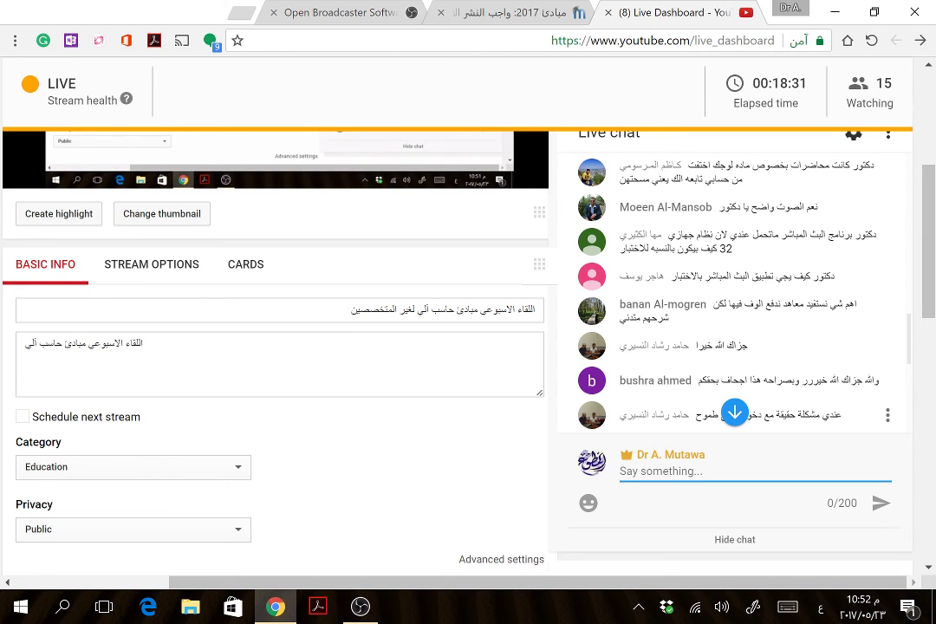
Open File Explorer on the Downloads folder with its 143 items.
click(192, 610)
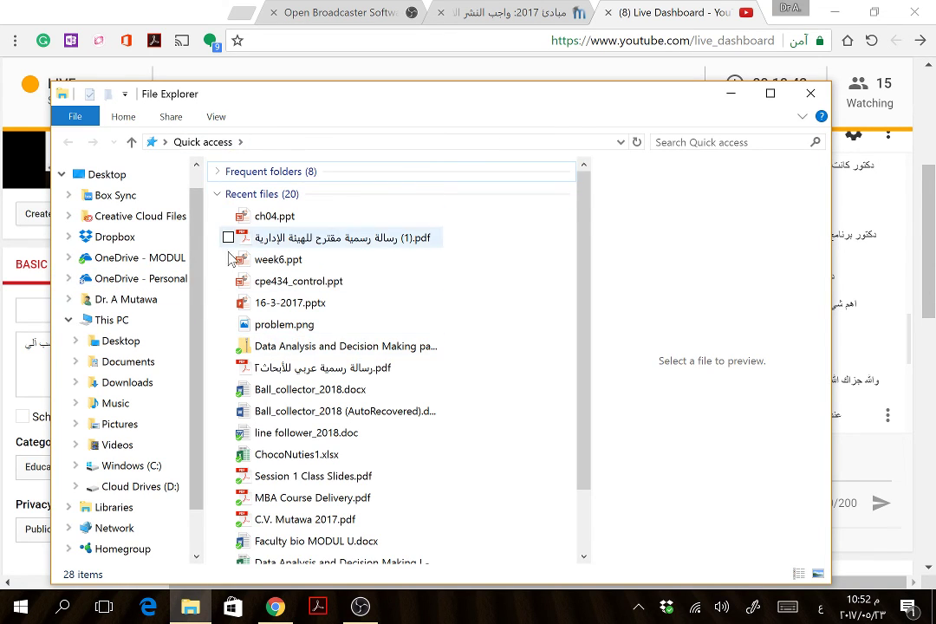
scroll(199, 213, up, 1)
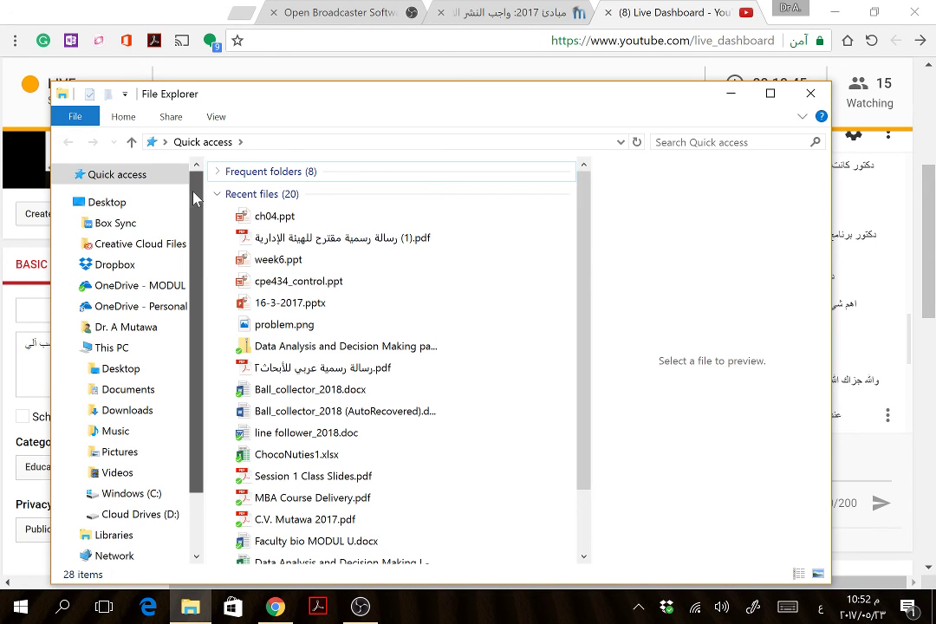
click(141, 412)
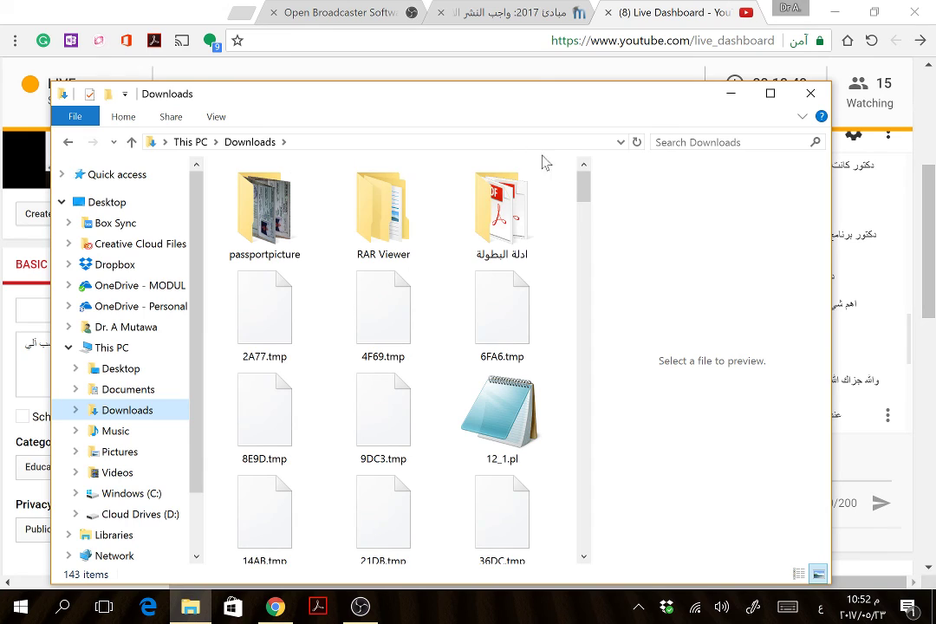
Create and open a new folder named اختبار in Downloads, then start Windows Ink Screen sketch.
right_click(328, 198)
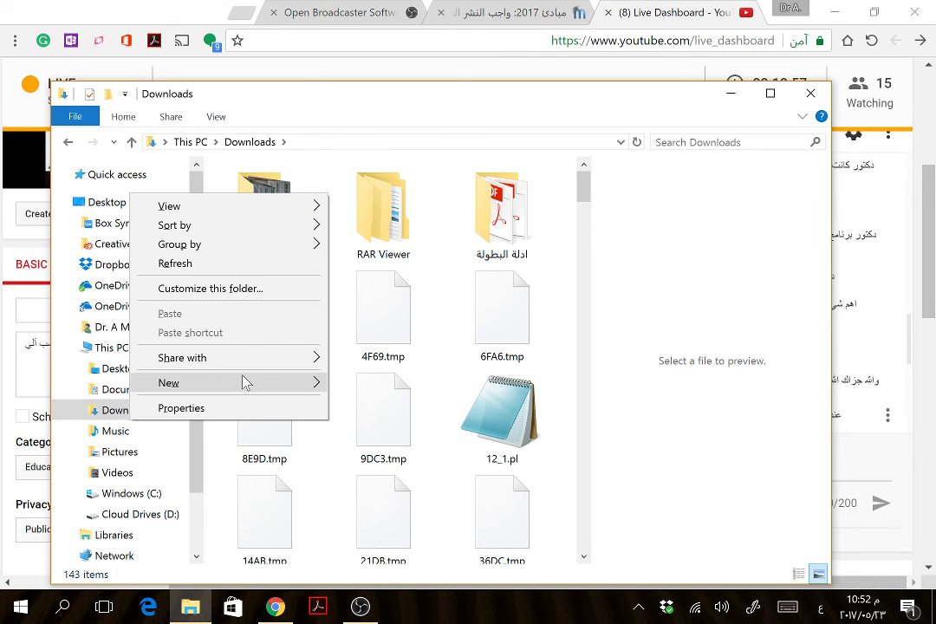
mouse_move(244, 382)
click(338, 385)
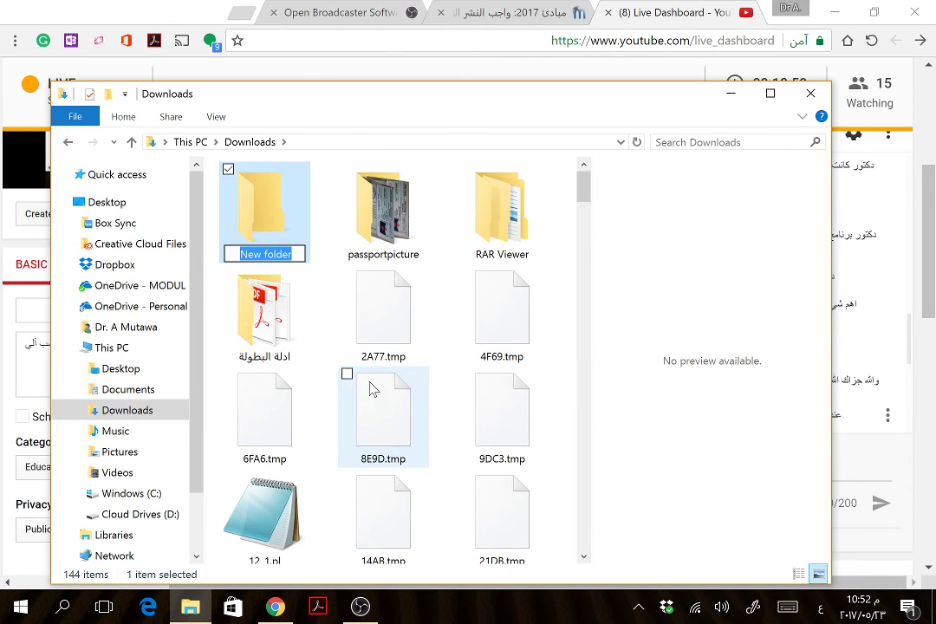
text(اختبار)
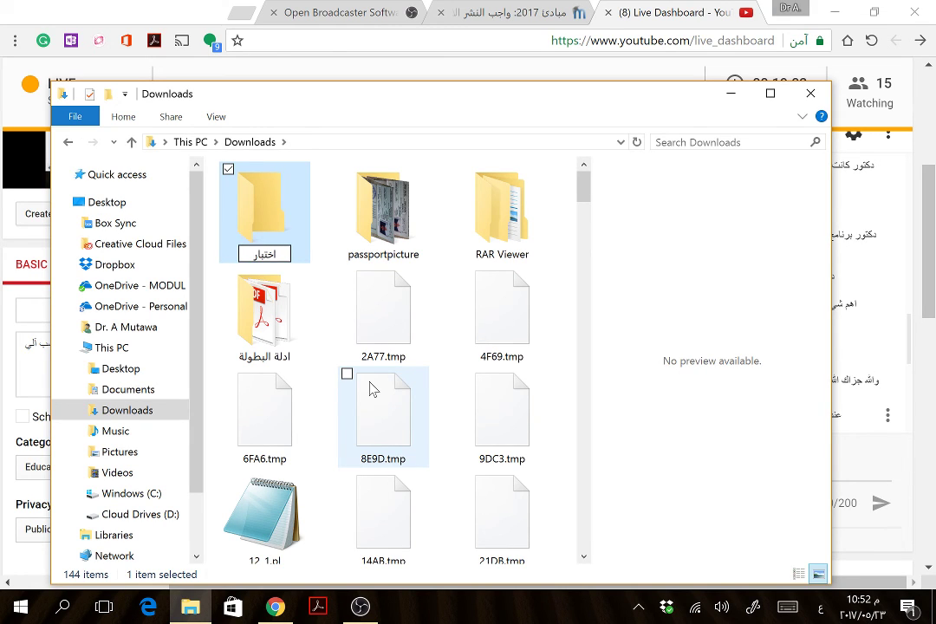
key(Return)
double_click(518, 231)
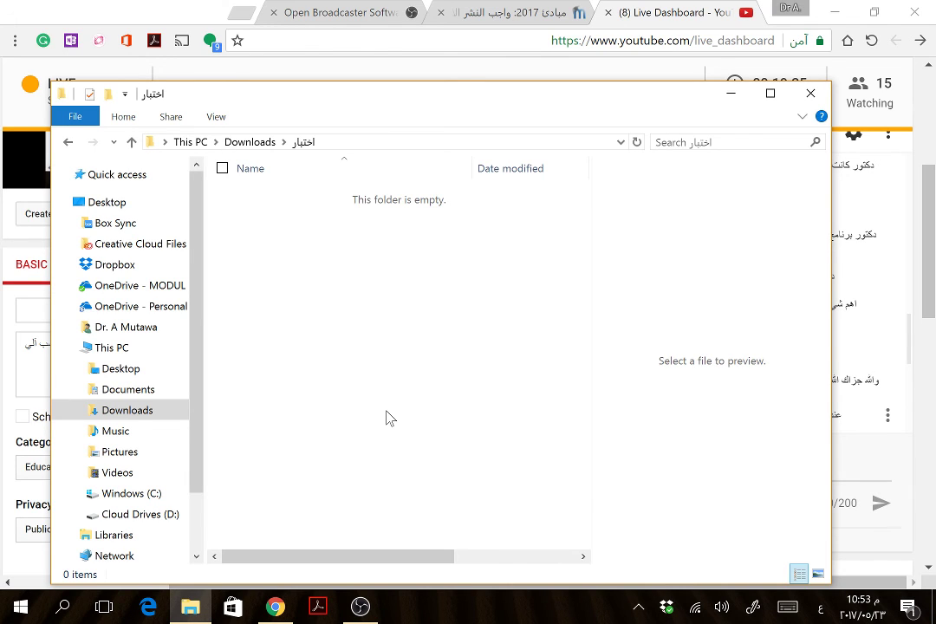
click(754, 607)
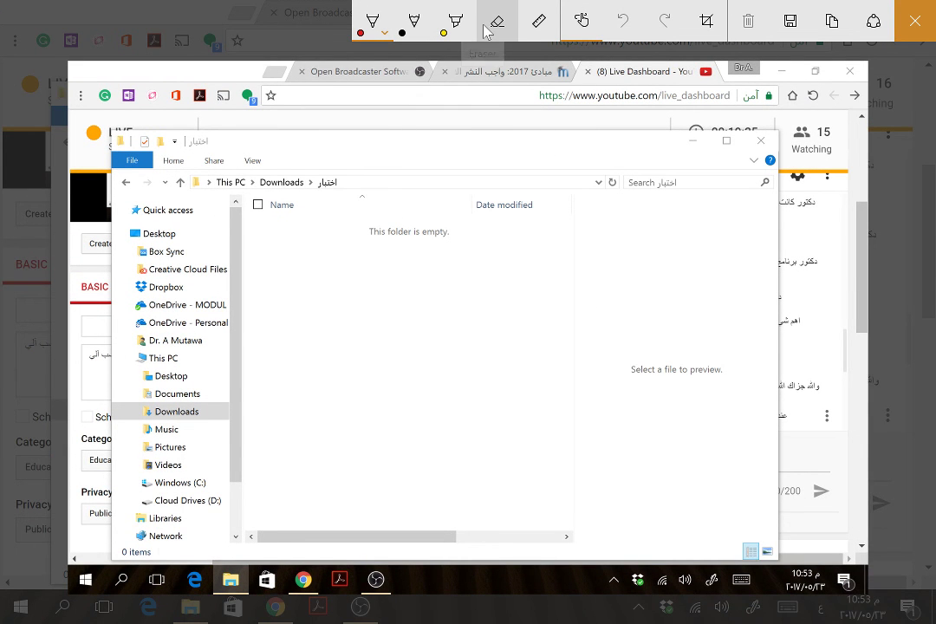
Crop the capture to the browser window, save it as Sketch (108).png in Pictures, and close Screen Sketch.
click(726, 28)
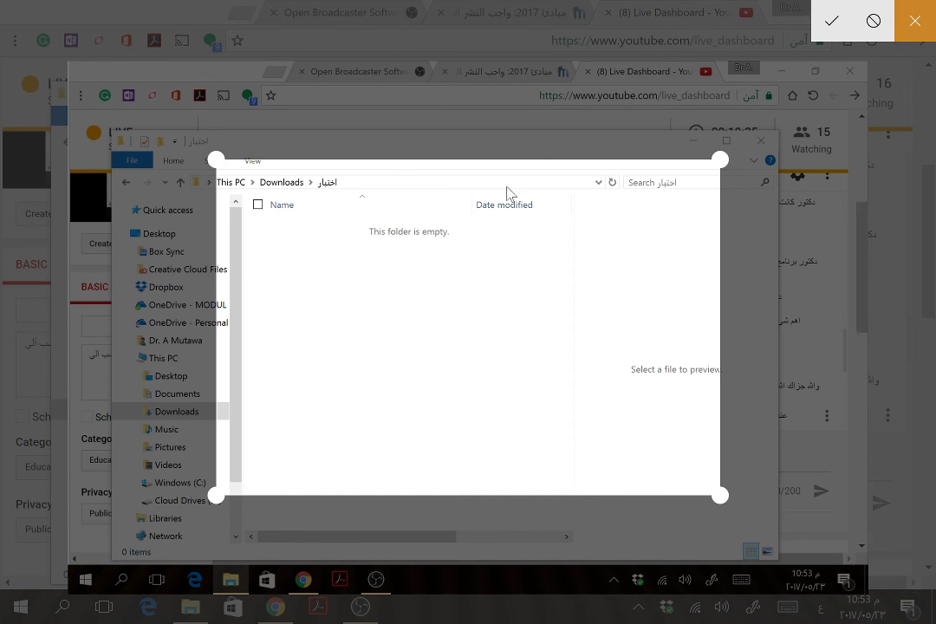
drag(519, 257, 724, 87)
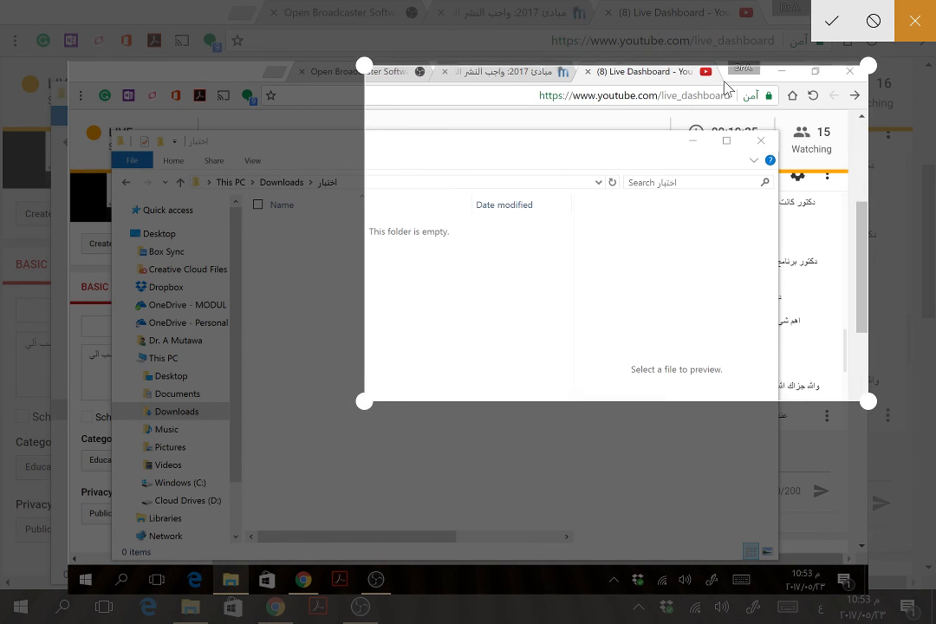
click(827, 22)
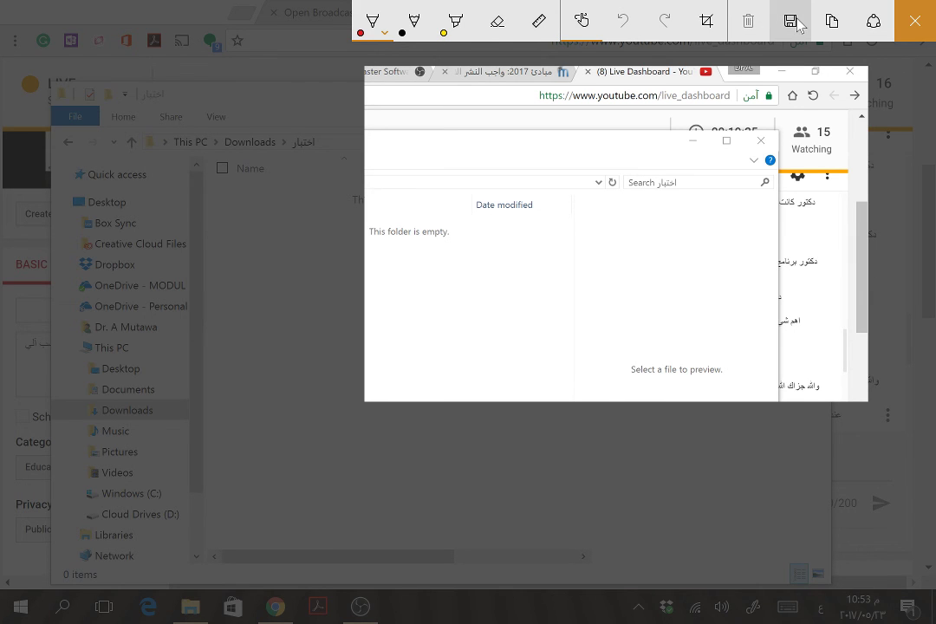
click(772, 35)
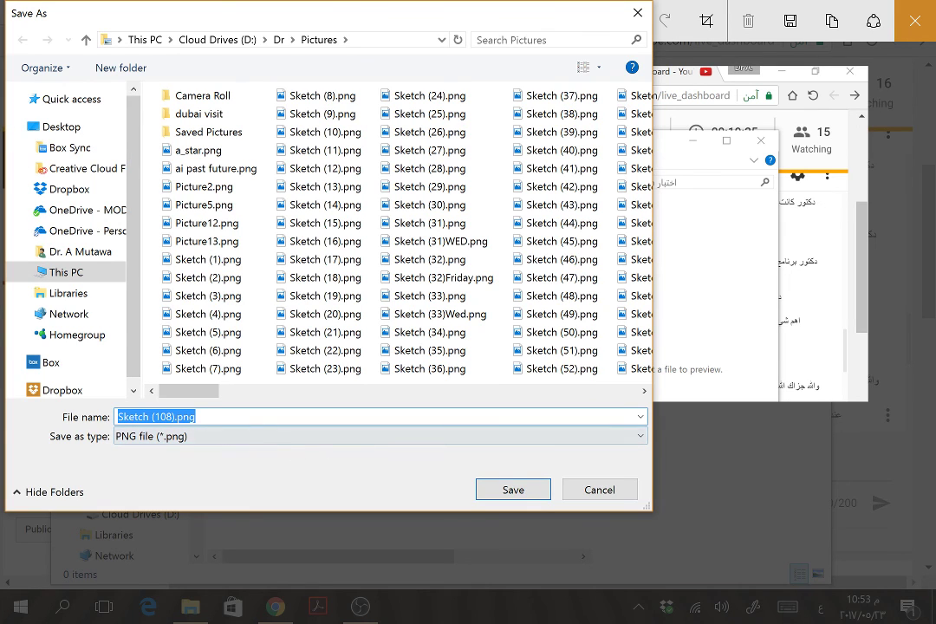
click(490, 495)
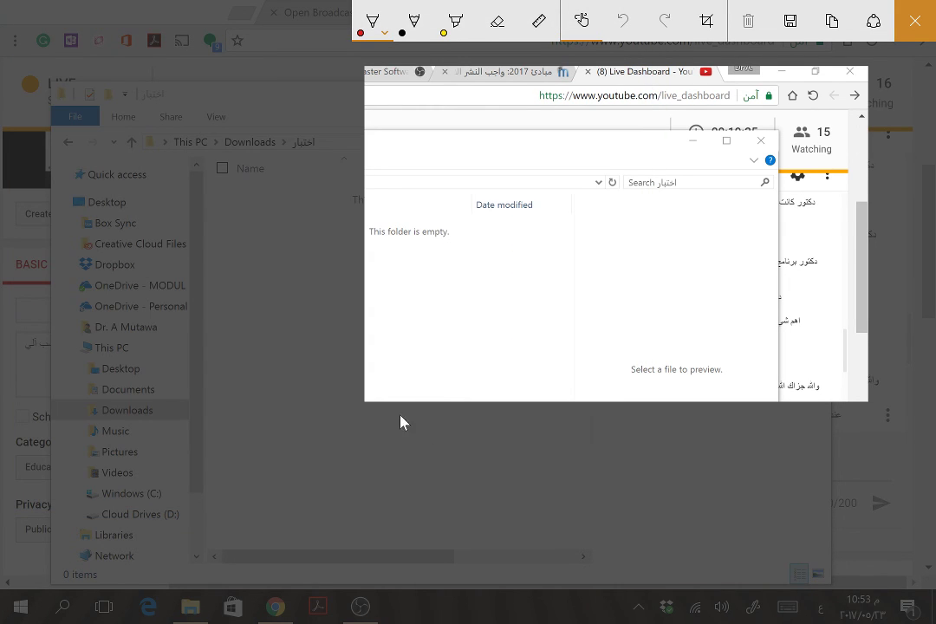
click(915, 21)
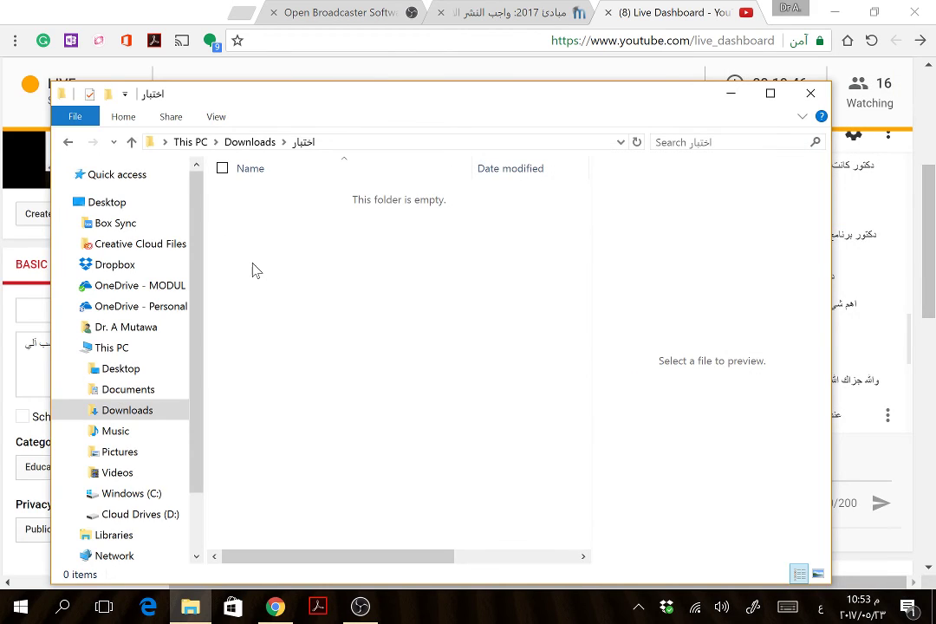
Copy Sketch (108).png from Quick access recent files into Downloads\اختبار, then switch to the workshop grades tab.
click(113, 180)
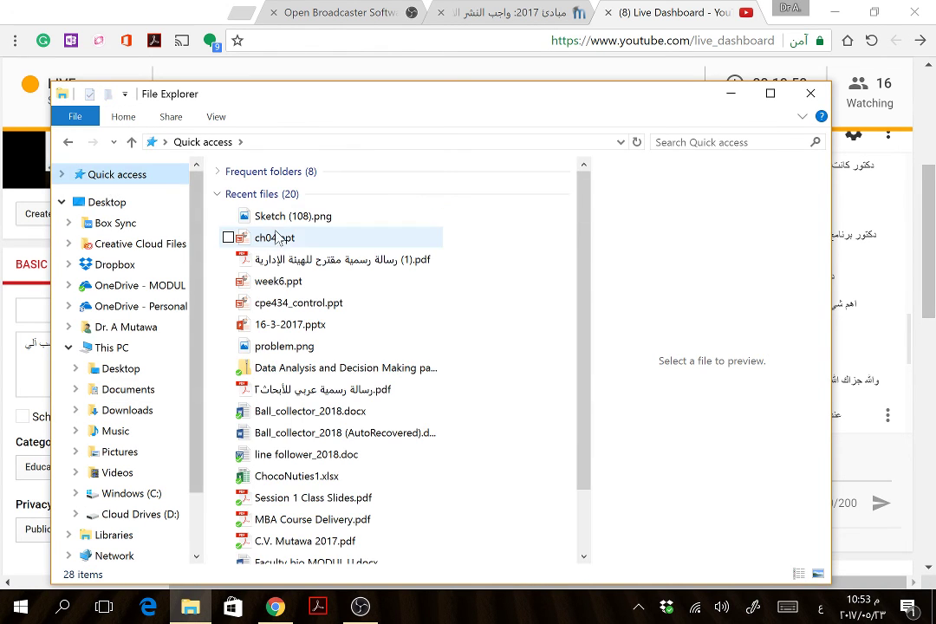
mouse_move(275, 217)
mouse_down()
mouse_move(219, 262)
mouse_move(89, 440)
mouse_move(78, 416)
mouse_move(135, 418)
mouse_move(152, 436)
mouse_move(119, 460)
mouse_move(124, 450)
mouse_up()
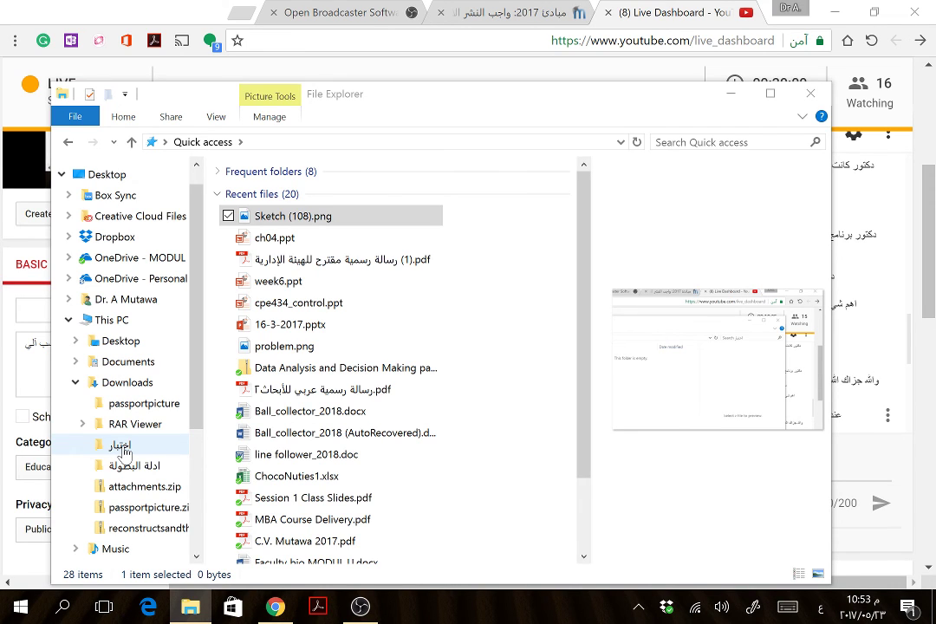
click(121, 446)
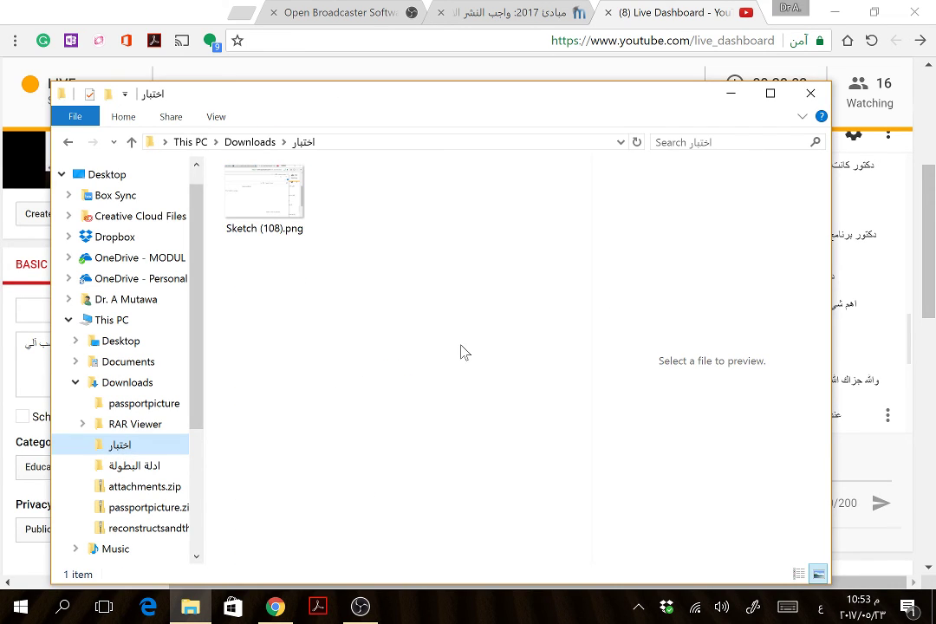
click(520, 12)
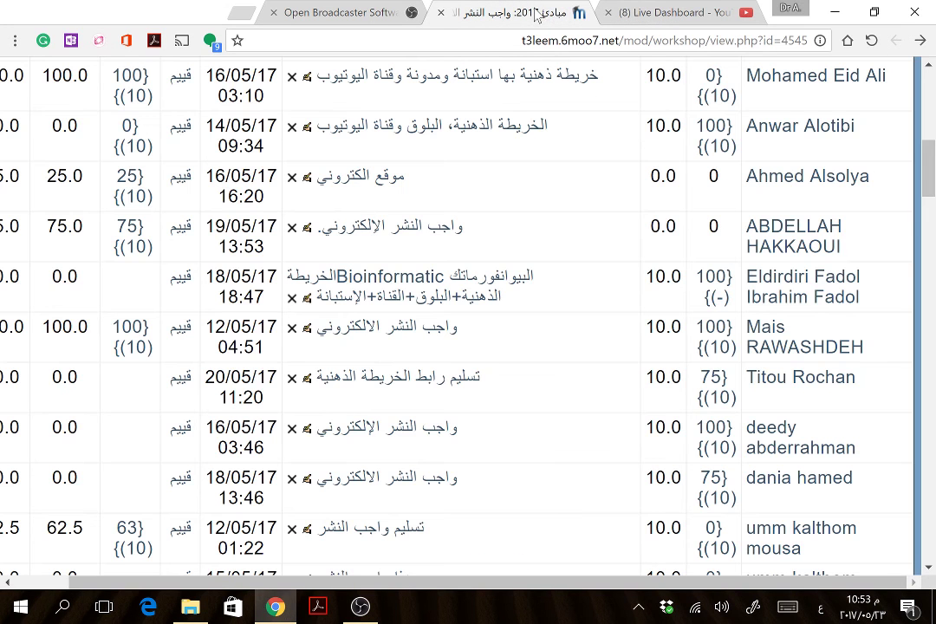
Check the stream preview on the YouTube Live Dashboard tab, then open a new blank tab.
click(676, 14)
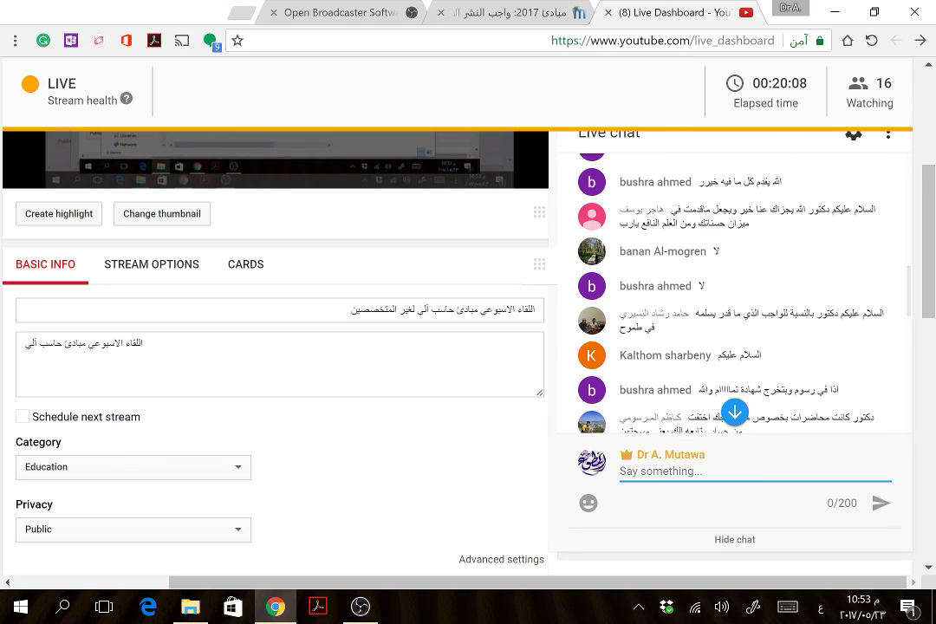
scroll(433, 346, up, 4)
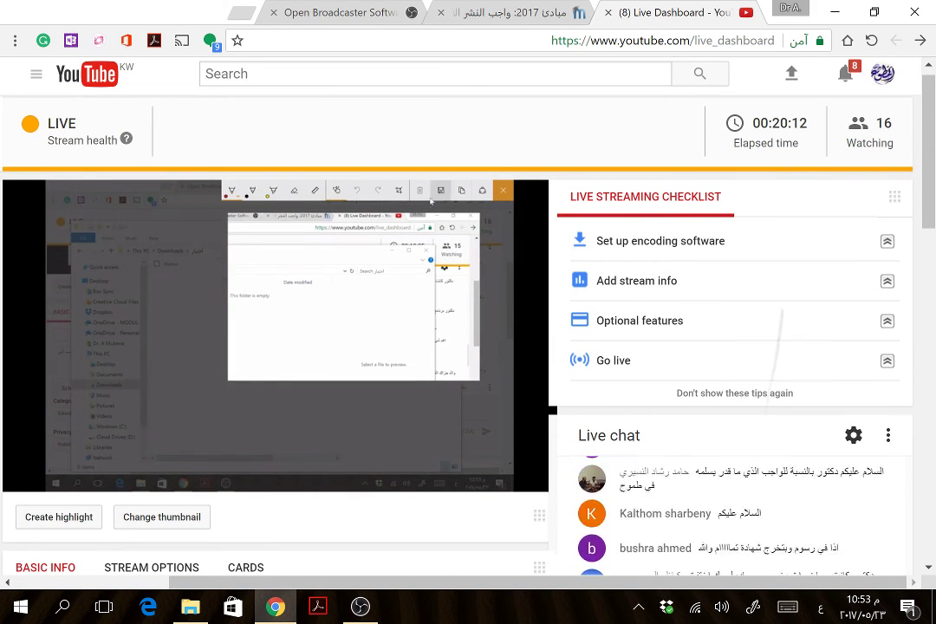
scroll(390, 347, down, 5)
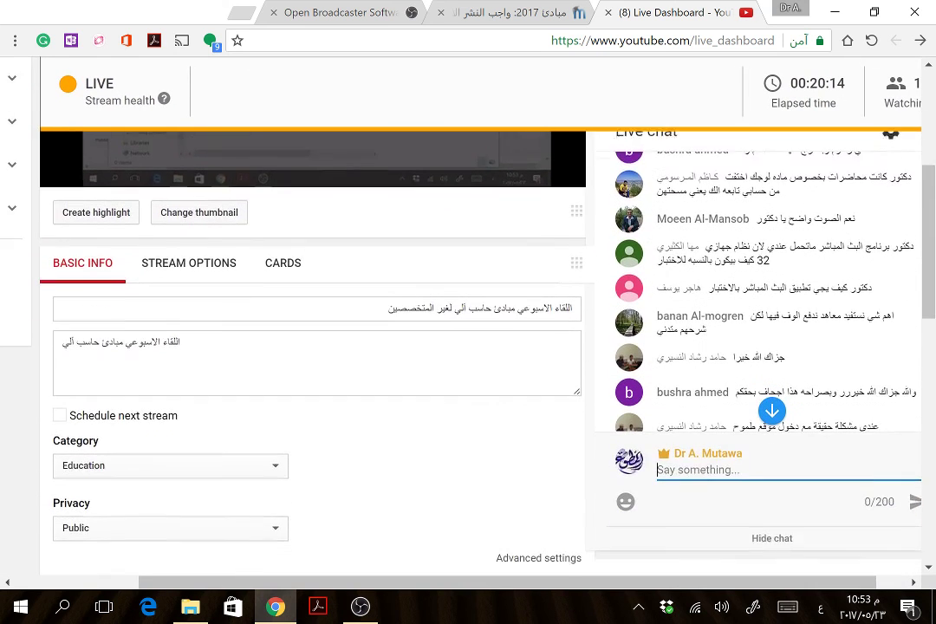
key(ctrl+t)
Enter 'appypie' in the omnibox, discarding the bitly autocomplete, and run the Google search.
text(ش)
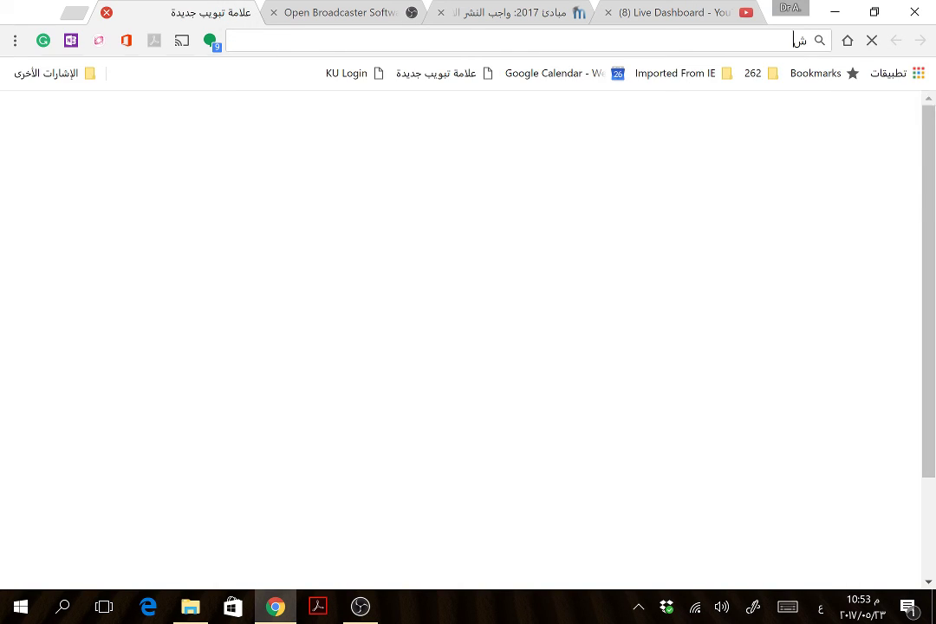
key(BackSpace)
text(app)
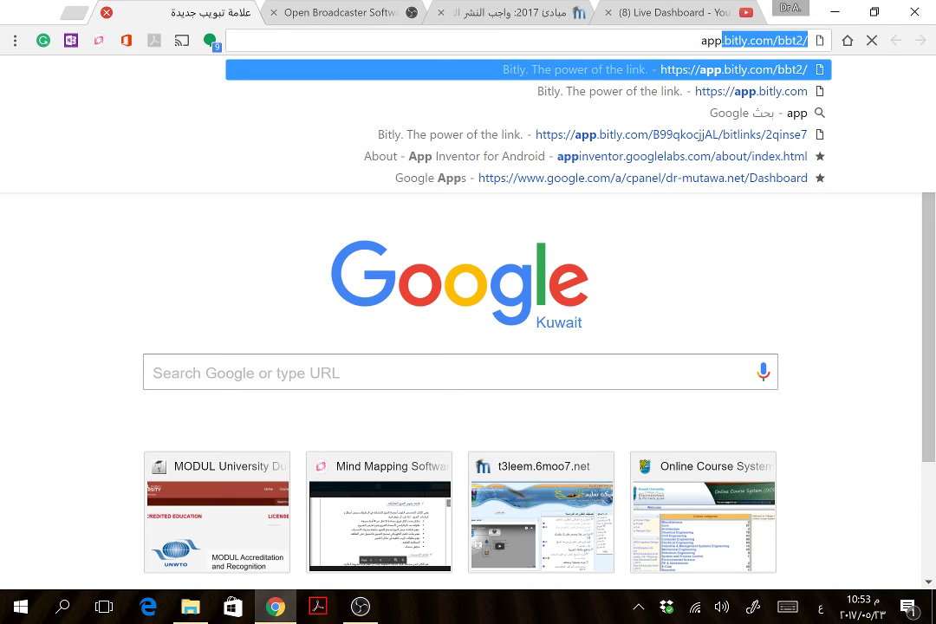
key(BackSpace)
key(BackSpace)
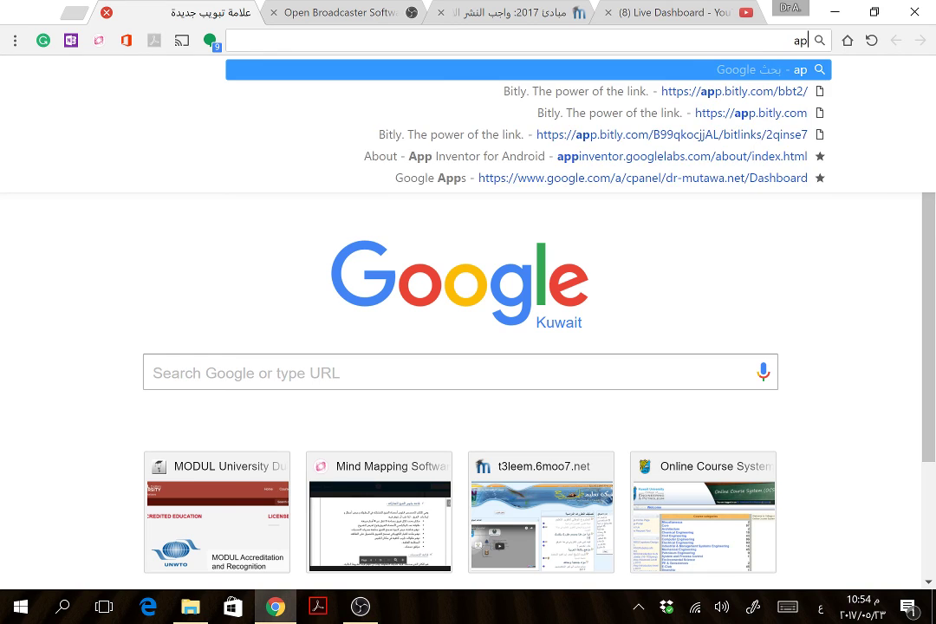
text(ep)
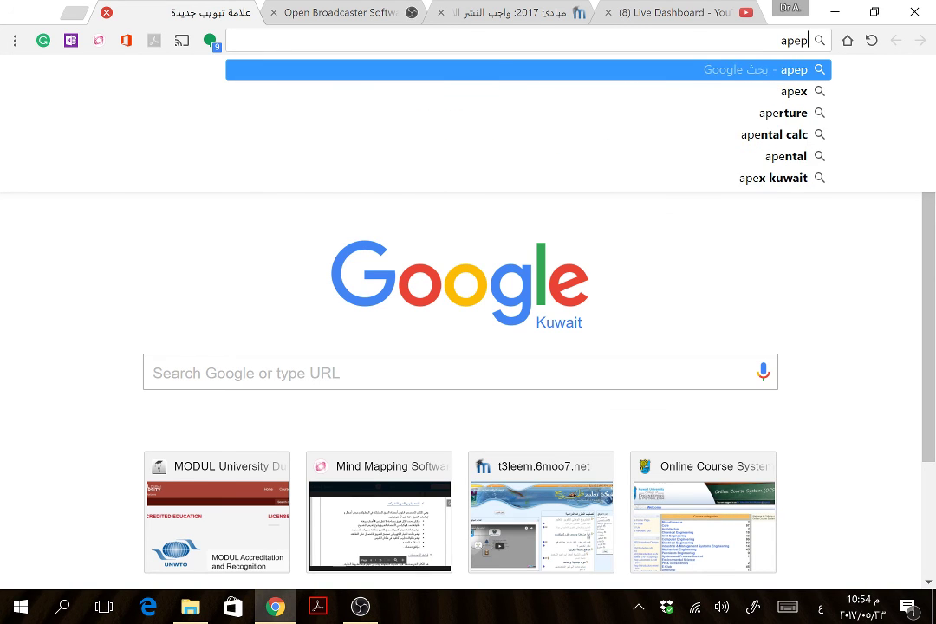
key(BackSpace)
key(BackSpace)
key(BackSpace)
text(ppy)
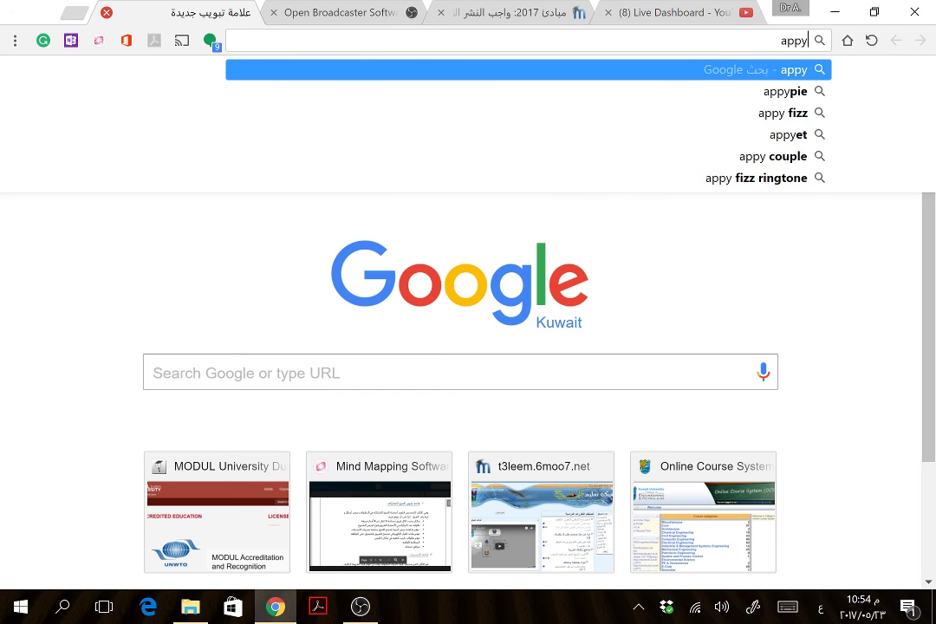
text(p)
key(BackSpace)
text(pie)
key(Return)
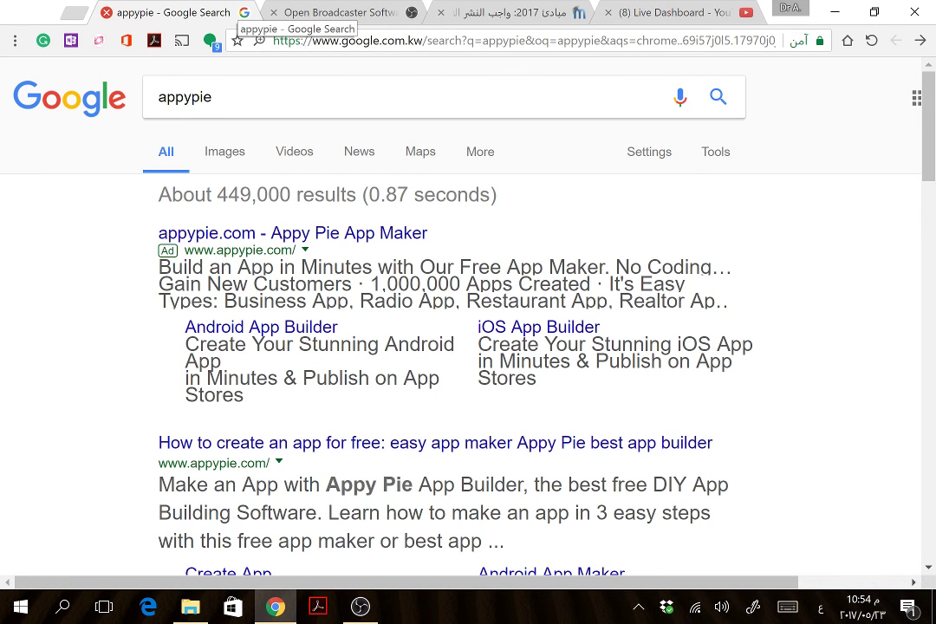
Open the تذكير المصلي app's web-app page on Appy Pie, showing its mobile site URL and phone preview.
click(286, 233)
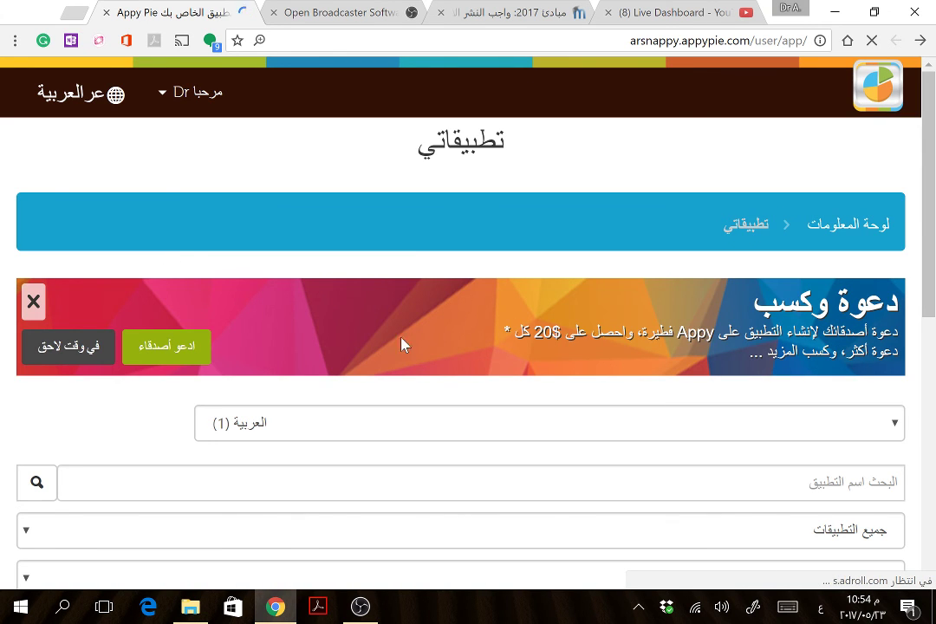
scroll(324, 382, down, 3)
scroll(576, 299, down, 2)
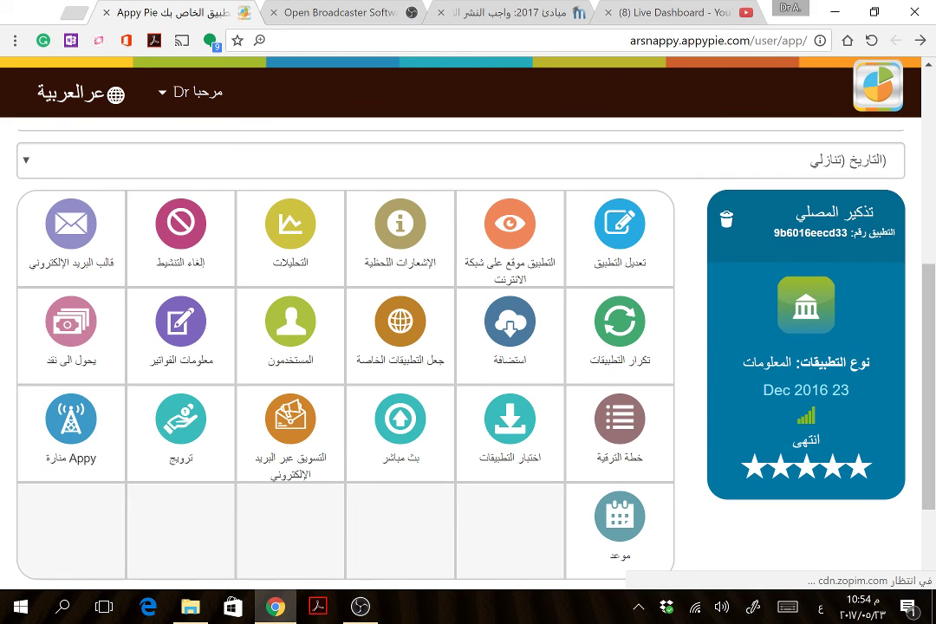
click(502, 231)
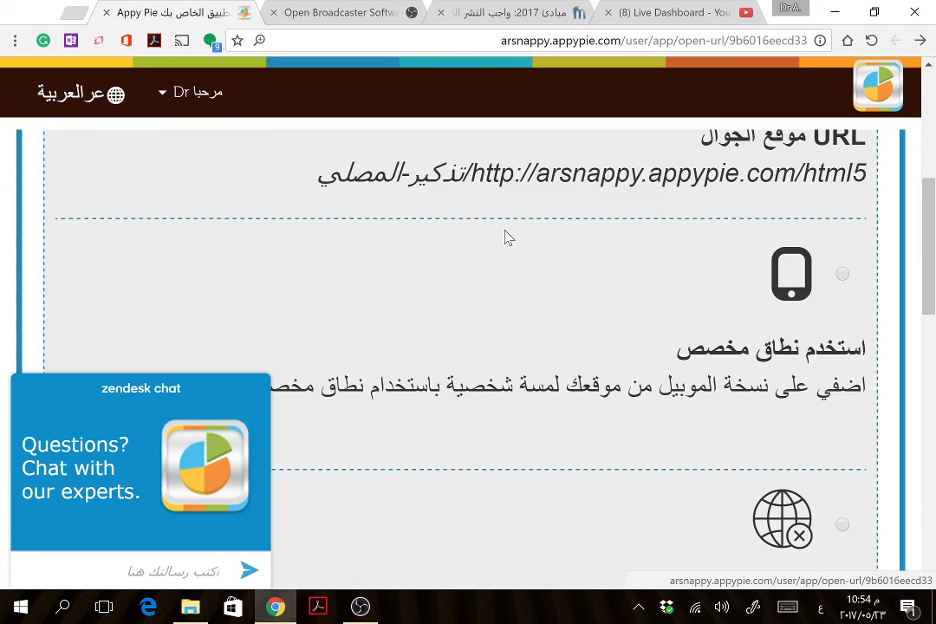
scroll(506, 236, down, 5)
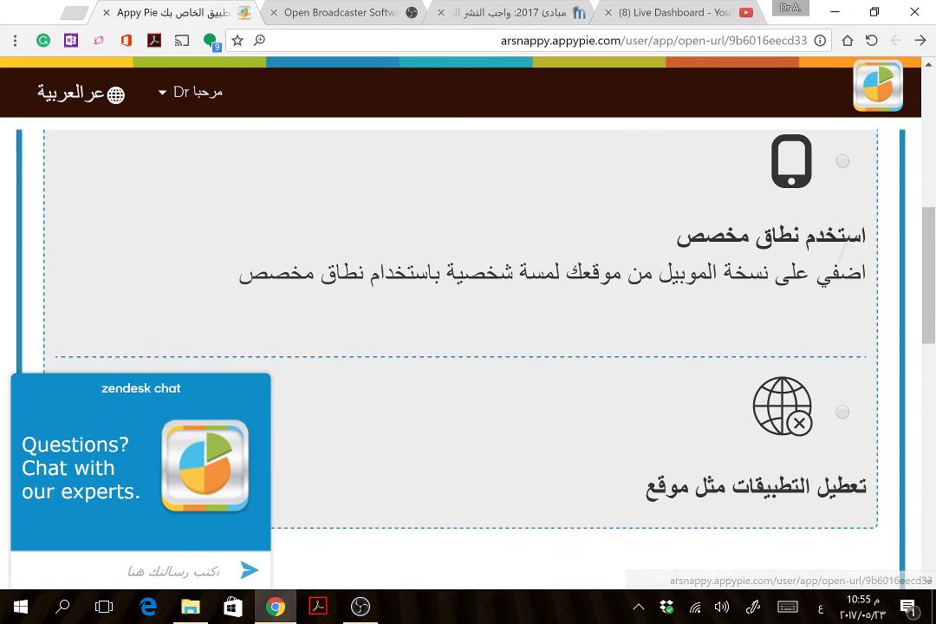
scroll(468, 347, down, 3)
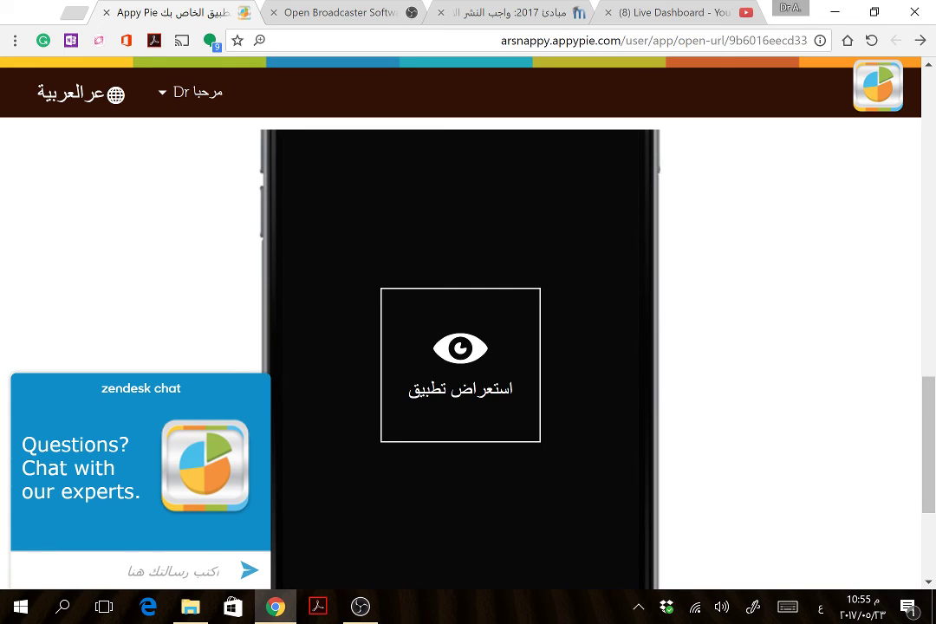
Launch the app preview on the phone and reset Chrome's page zoom to 100%.
click(385, 299)
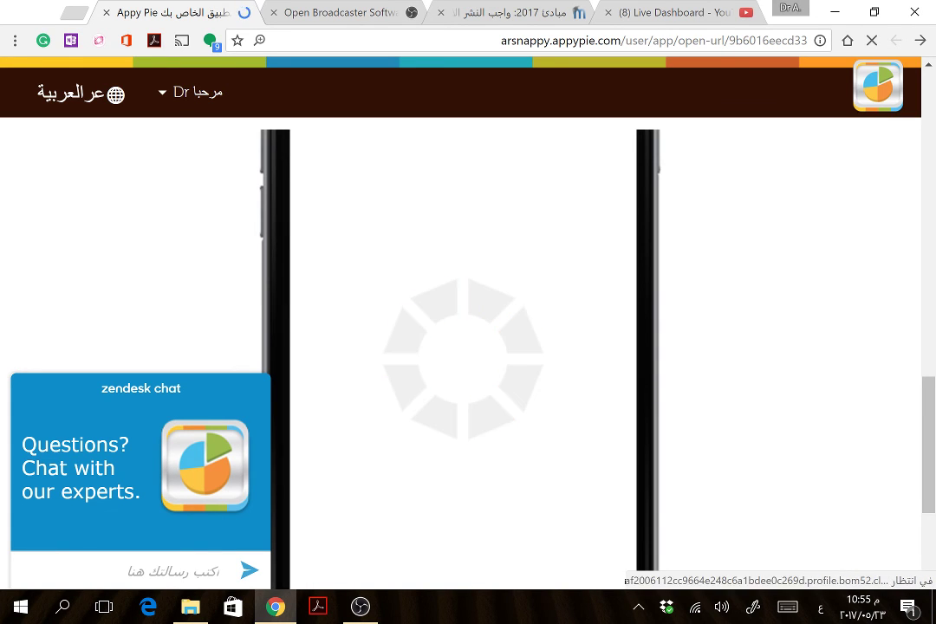
click(15, 39)
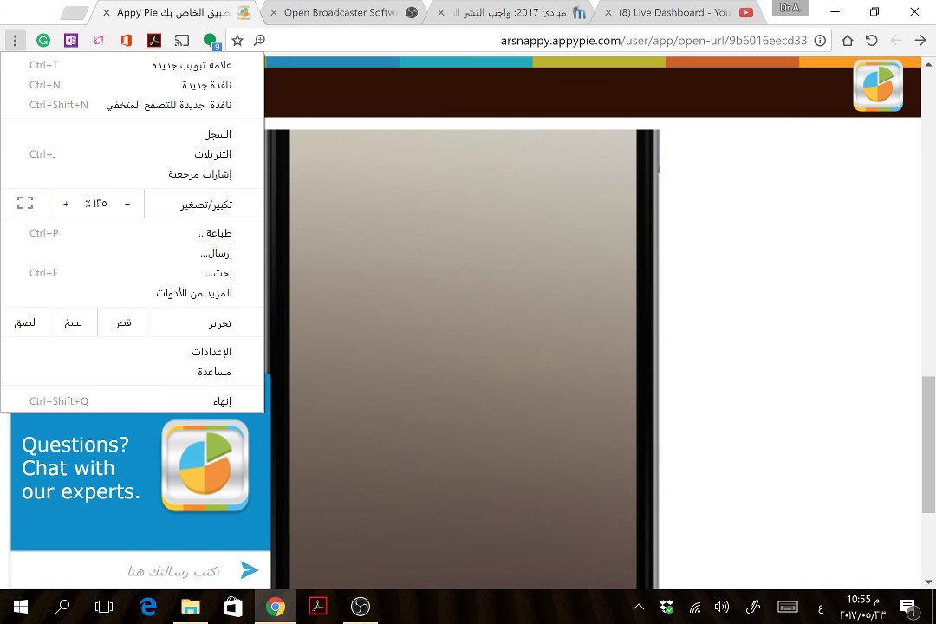
click(128, 204)
click(128, 204)
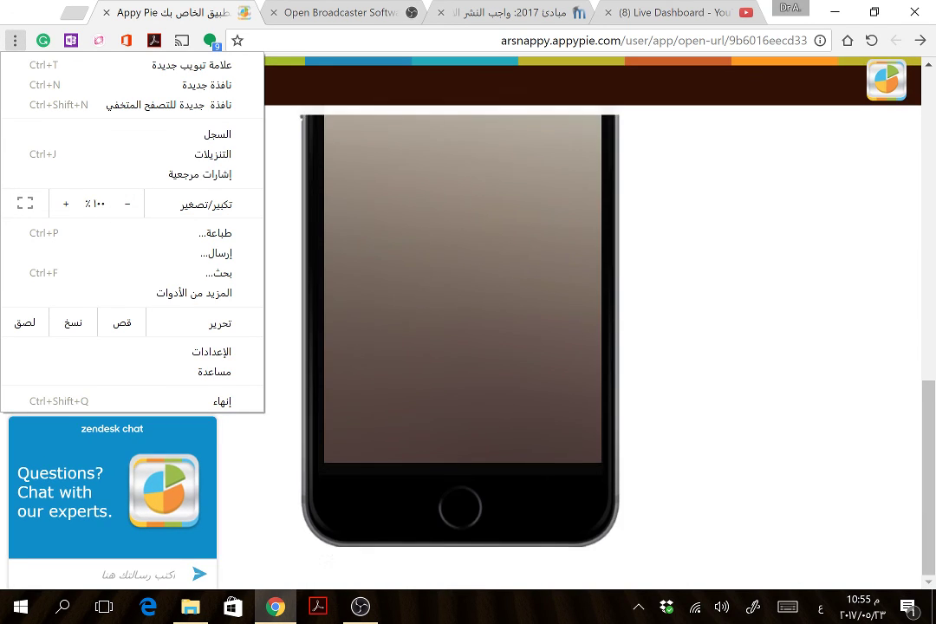
click(658, 295)
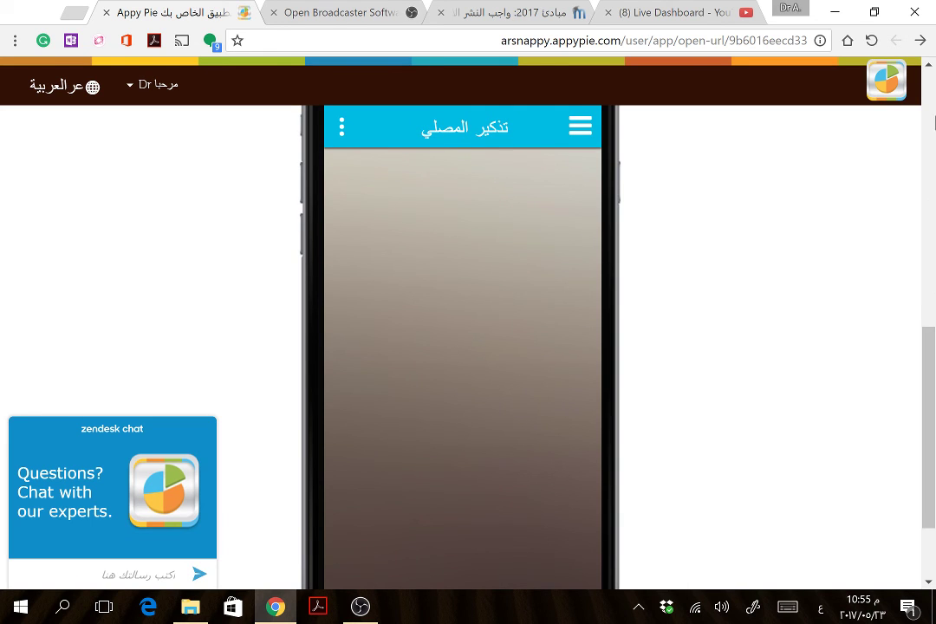
Open the preview's تواصل contact page from its side menu and capture the screen.
click(579, 127)
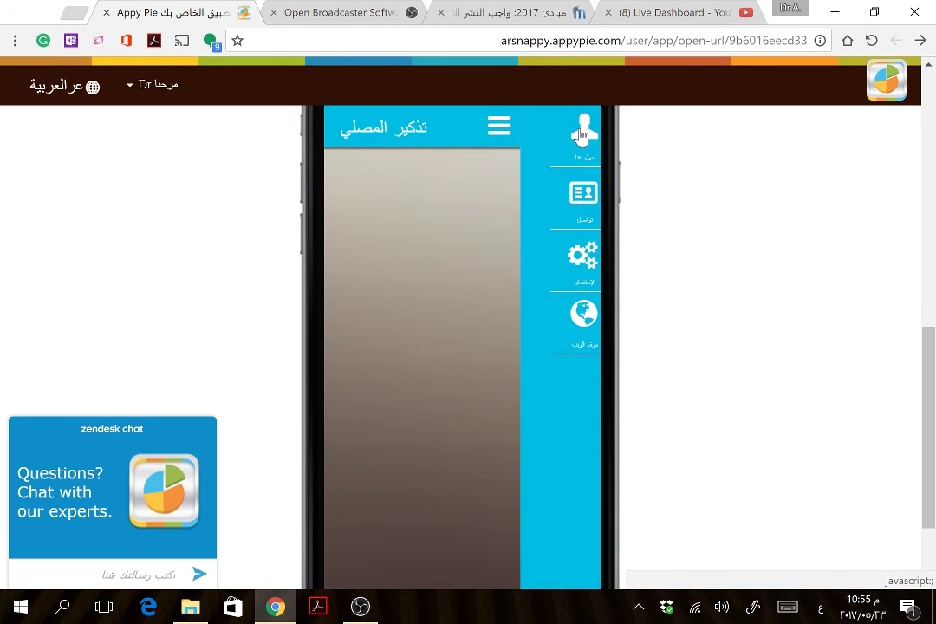
click(582, 201)
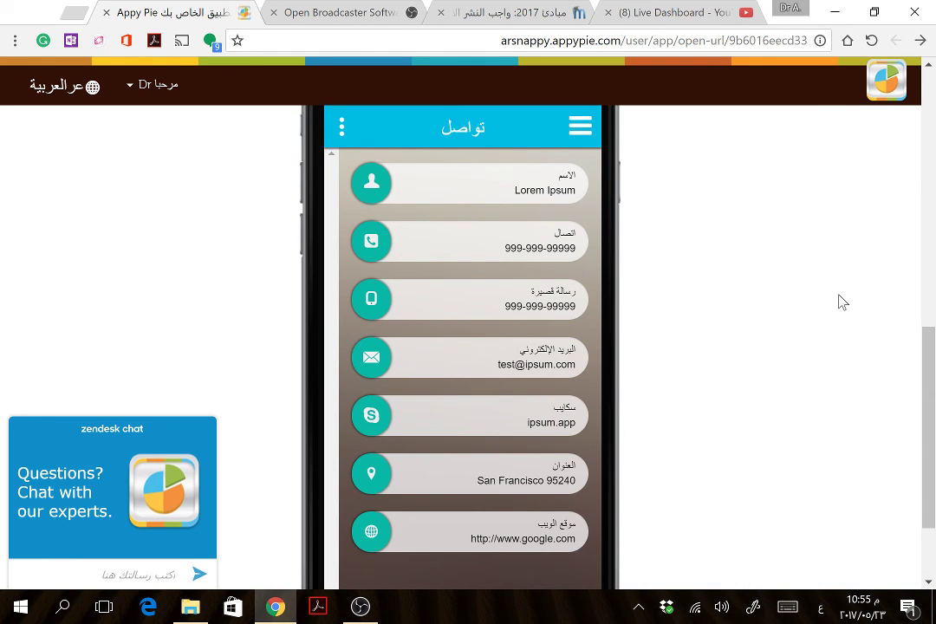
click(753, 607)
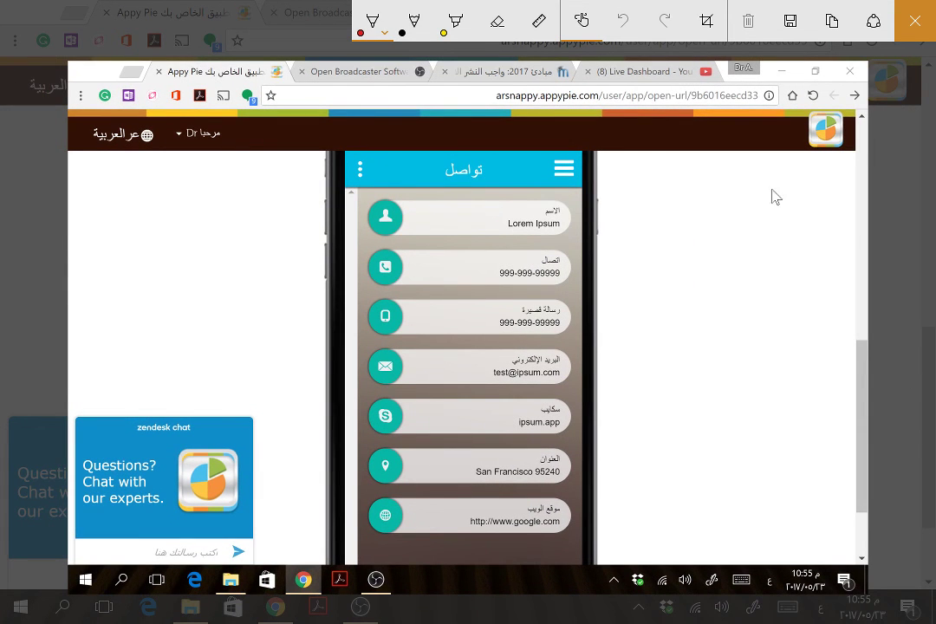
Crop the screen capture tightly around the phone's contact page.
click(707, 21)
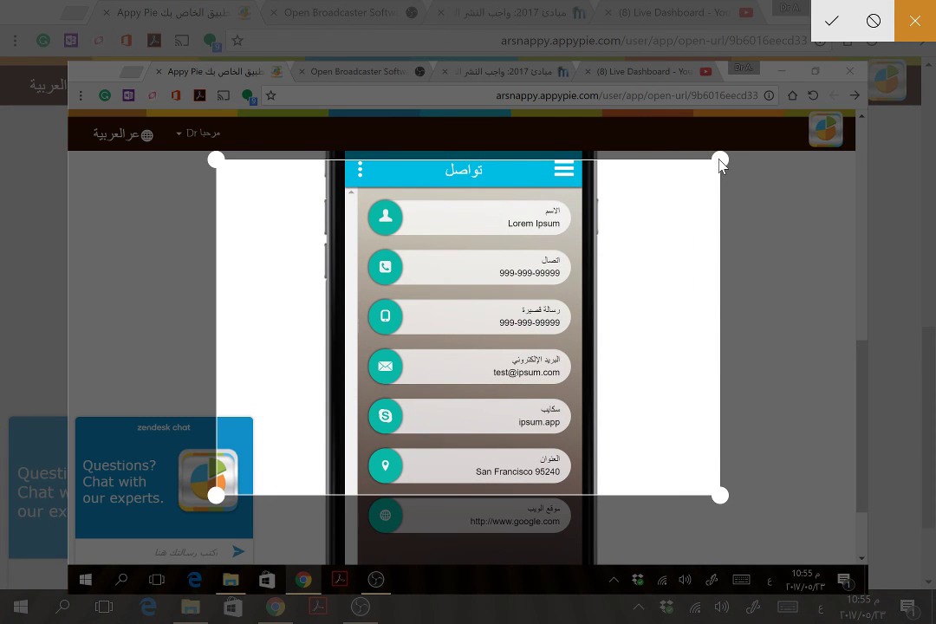
drag(720, 165, 588, 134)
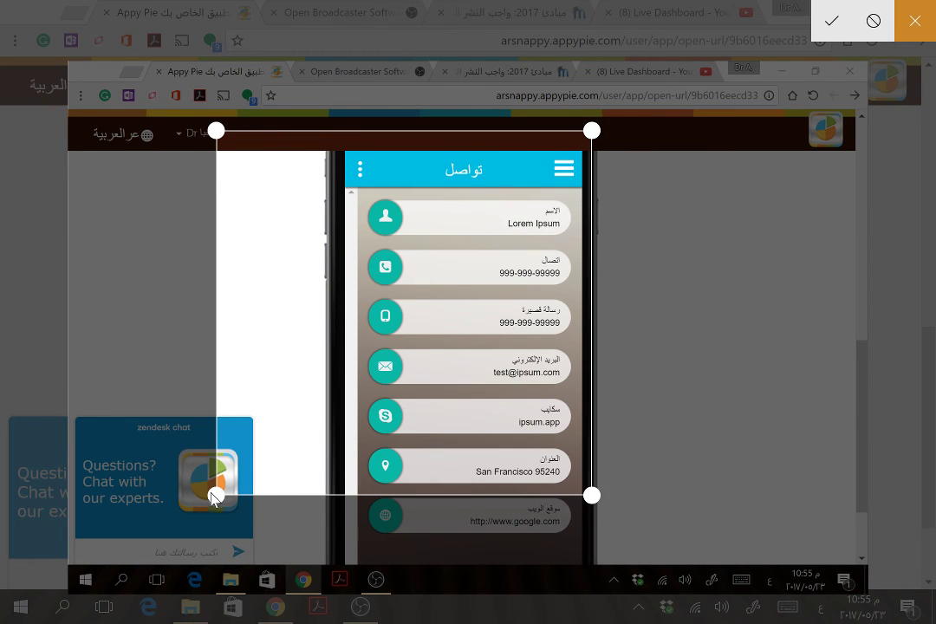
drag(216, 495, 333, 566)
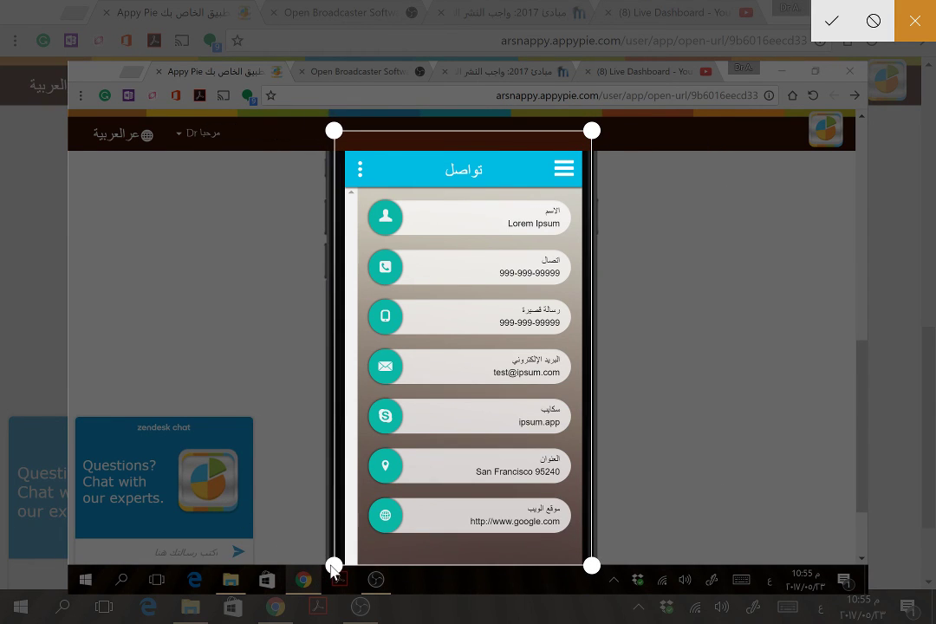
key(Return)
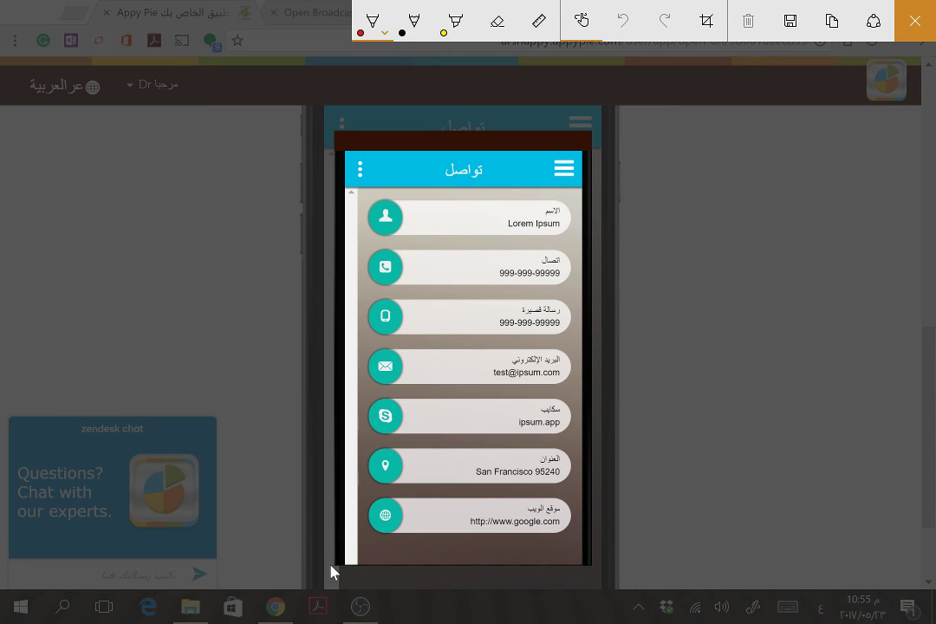
Save the cropped sketch as Sketch (109).png and close Screen Sketch.
key(ctrl+s)
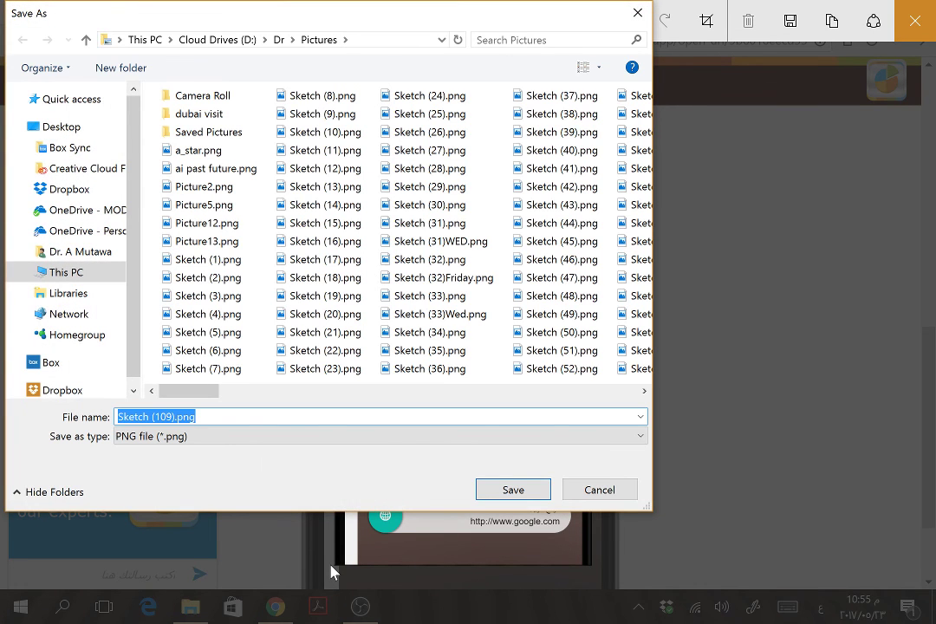
click(511, 490)
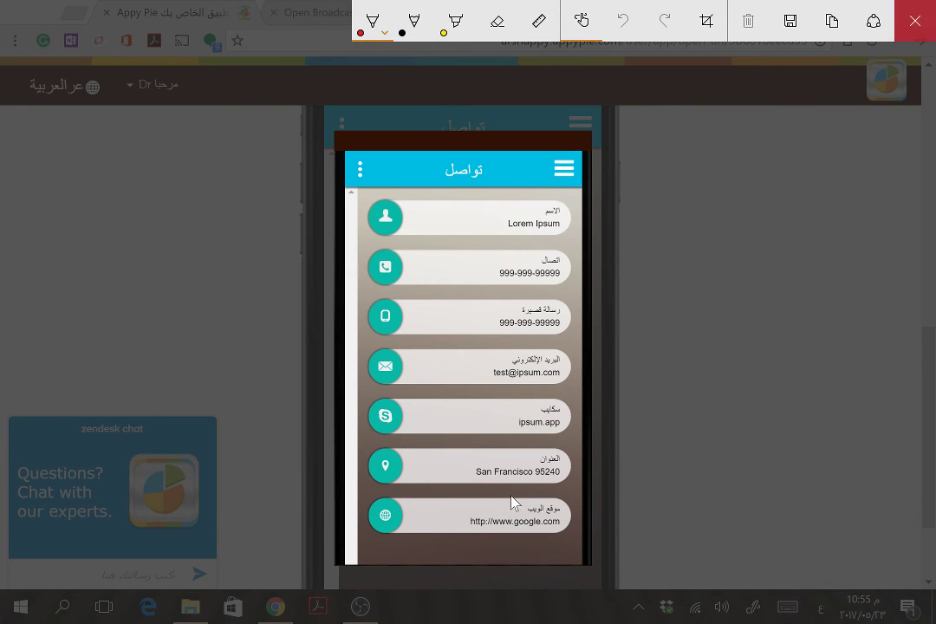
key(alt+F4)
click(192, 609)
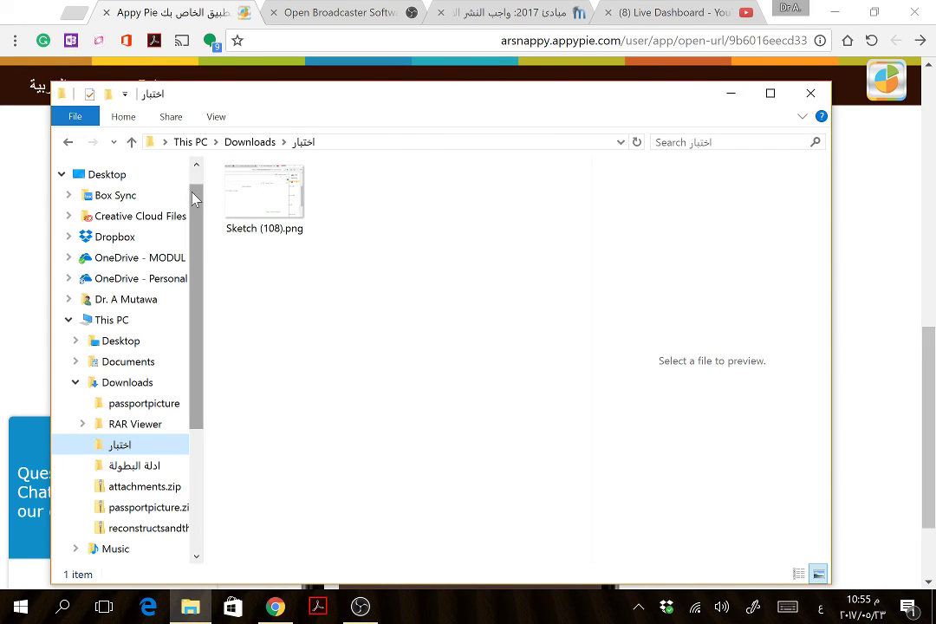
Move Sketch (109).png from recent files into the اختبار folder.
drag(194, 200, 198, 157)
click(135, 180)
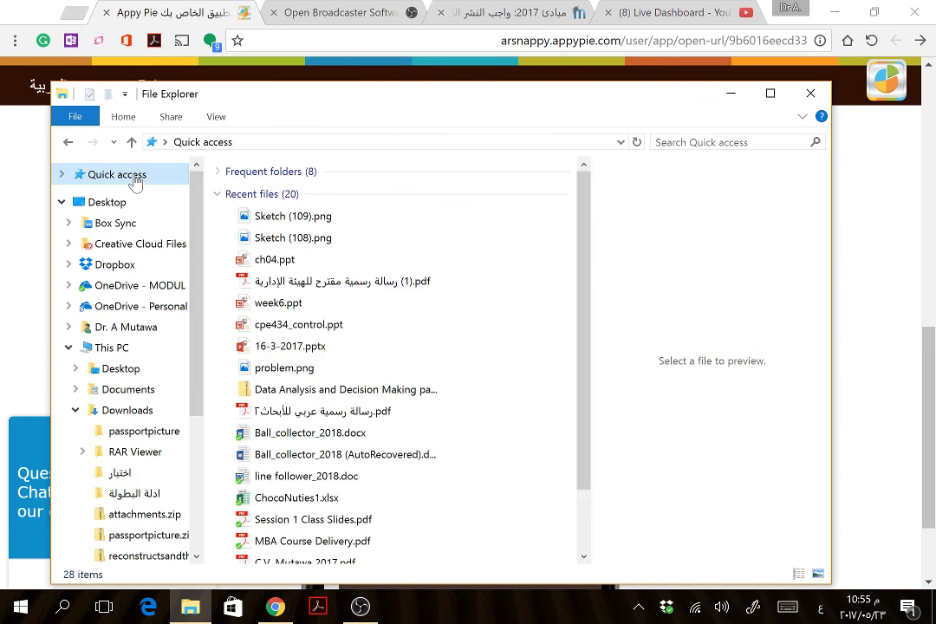
click(317, 215)
mouse_move(317, 215)
mouse_down()
mouse_move(263, 272)
mouse_move(210, 376)
mouse_move(151, 413)
mouse_move(142, 467)
mouse_move(125, 475)
mouse_up()
In the اختبار folder, compare both sketches, then select them together for file actions.
click(126, 474)
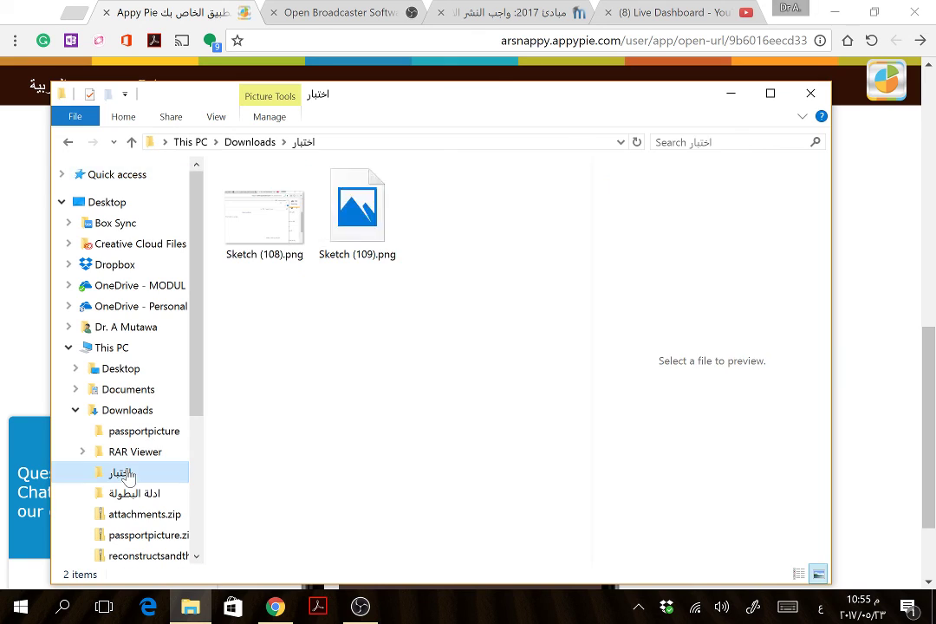
click(371, 227)
click(282, 204)
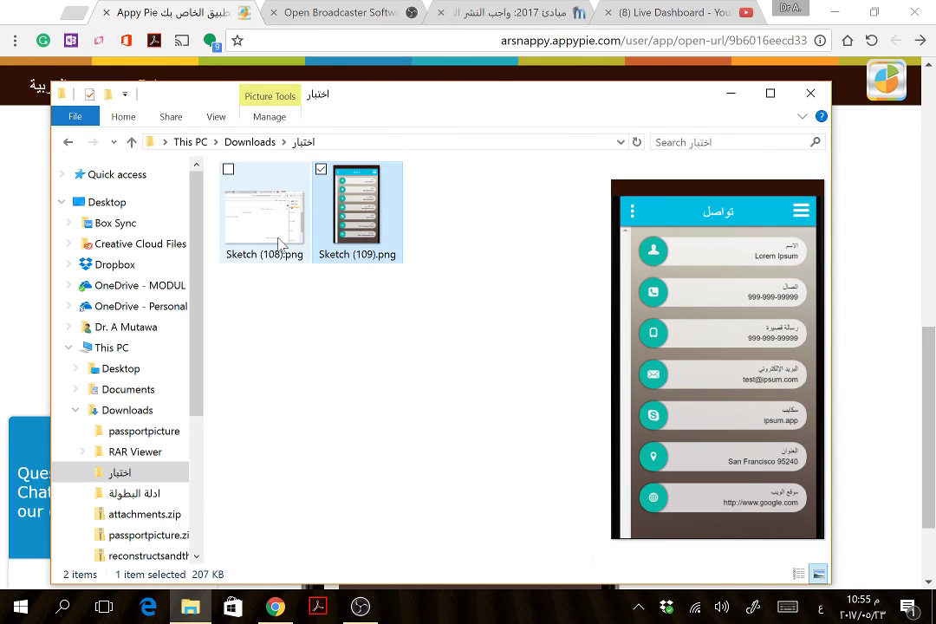
click(364, 223)
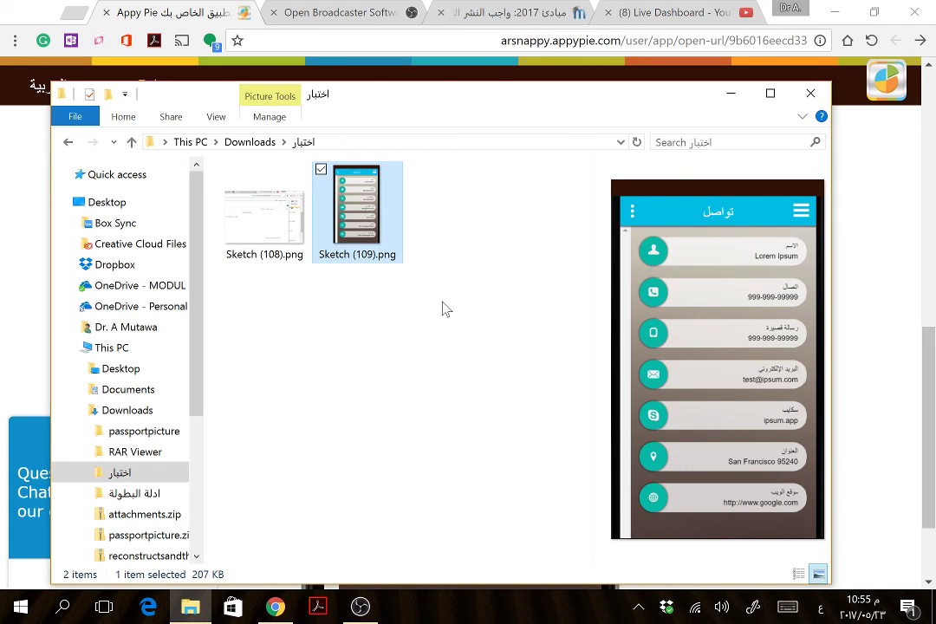
mouse_move(438, 323)
mouse_down()
mouse_move(382, 257)
mouse_move(261, 209)
mouse_up()
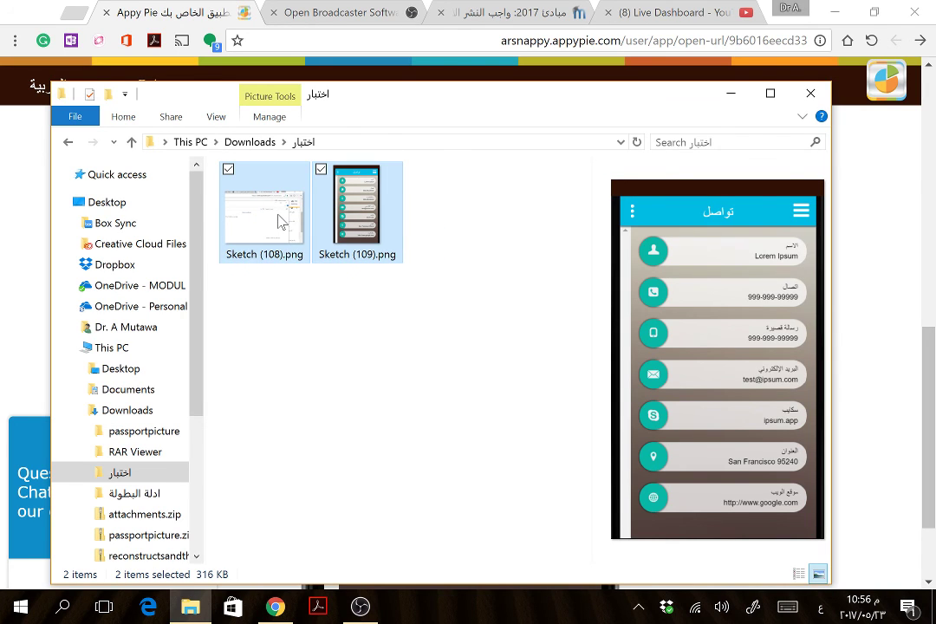
right_click(278, 221)
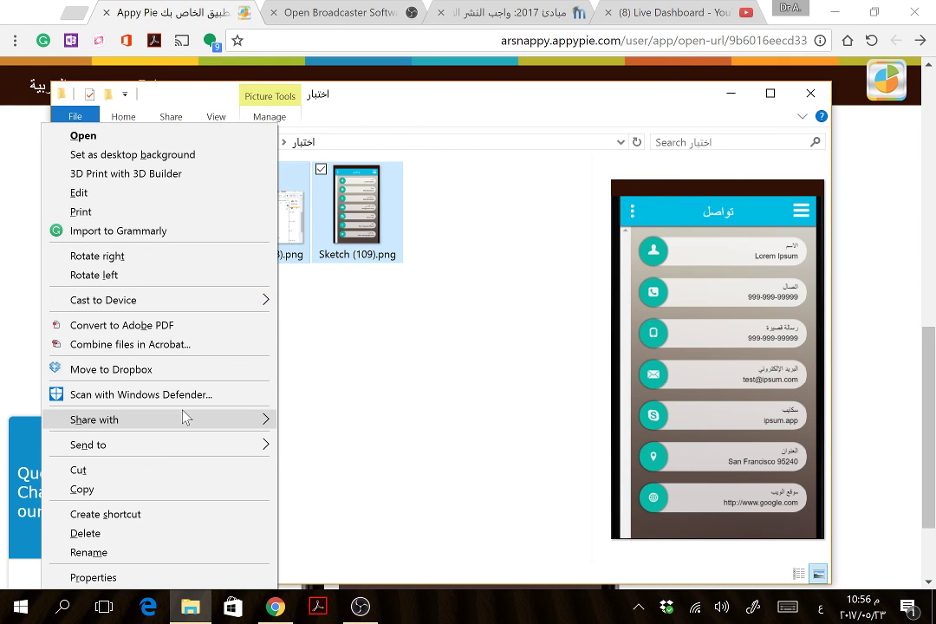
Zip both sketches into one compressed folder named 'اختبار' followed by the student's name.
mouse_move(172, 451)
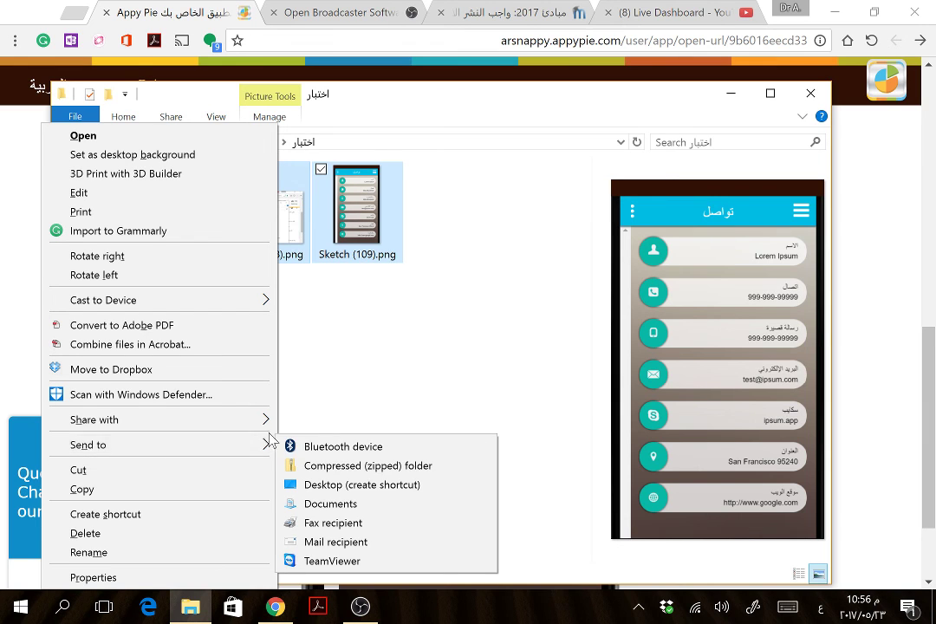
click(323, 470)
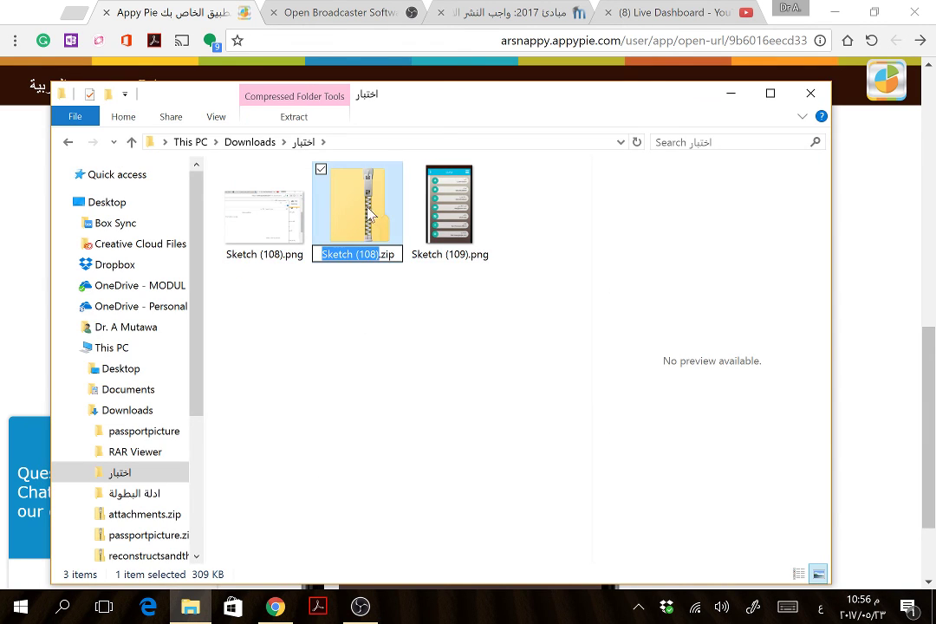
key(Return)
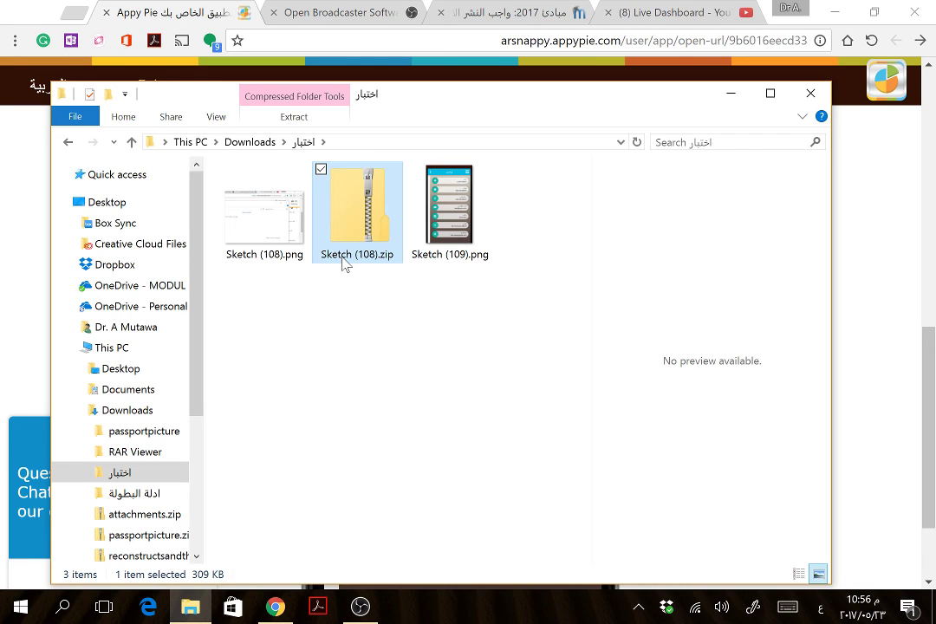
key(F2)
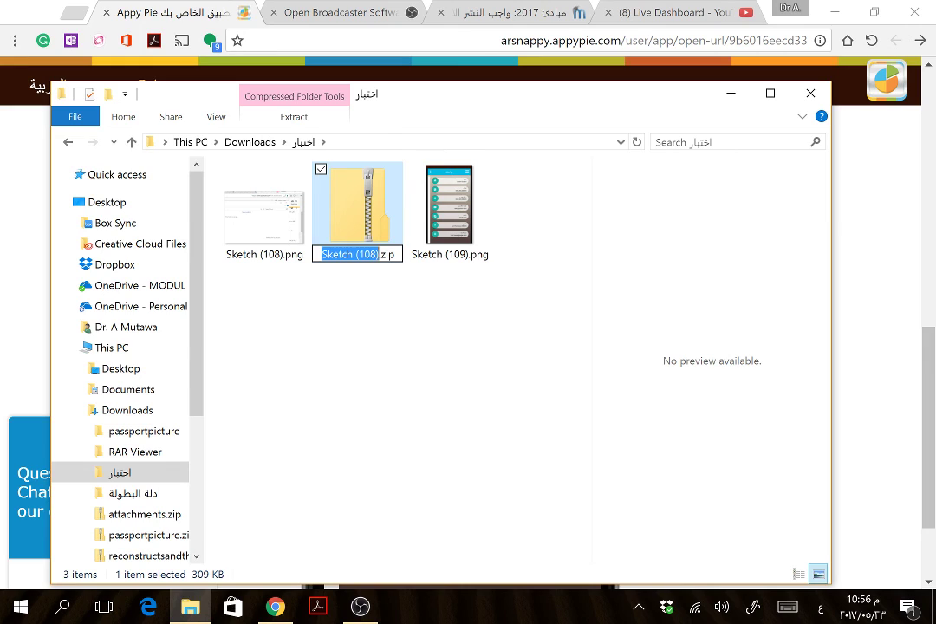
text(اخت)
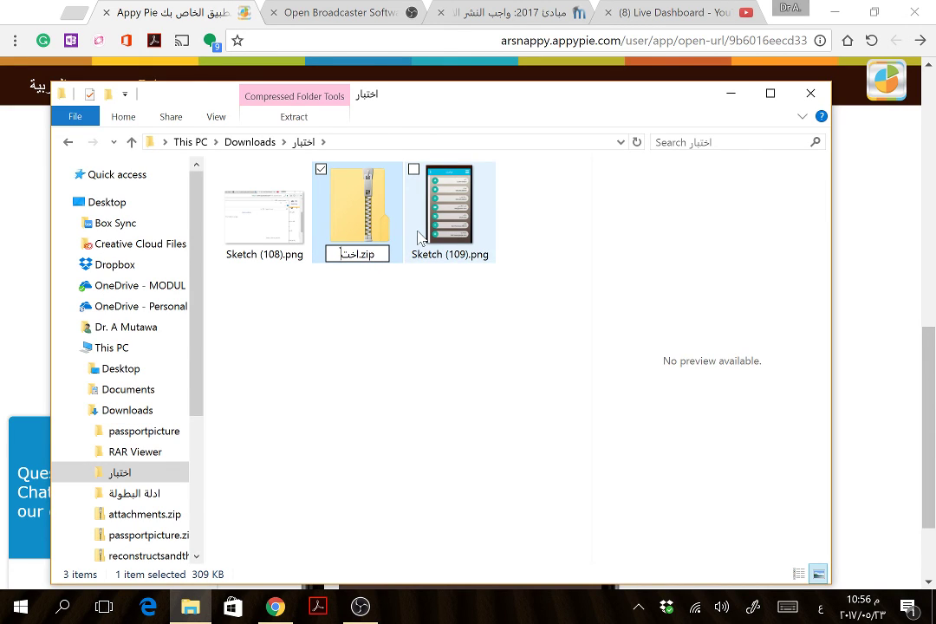
text(بار عبدالله)
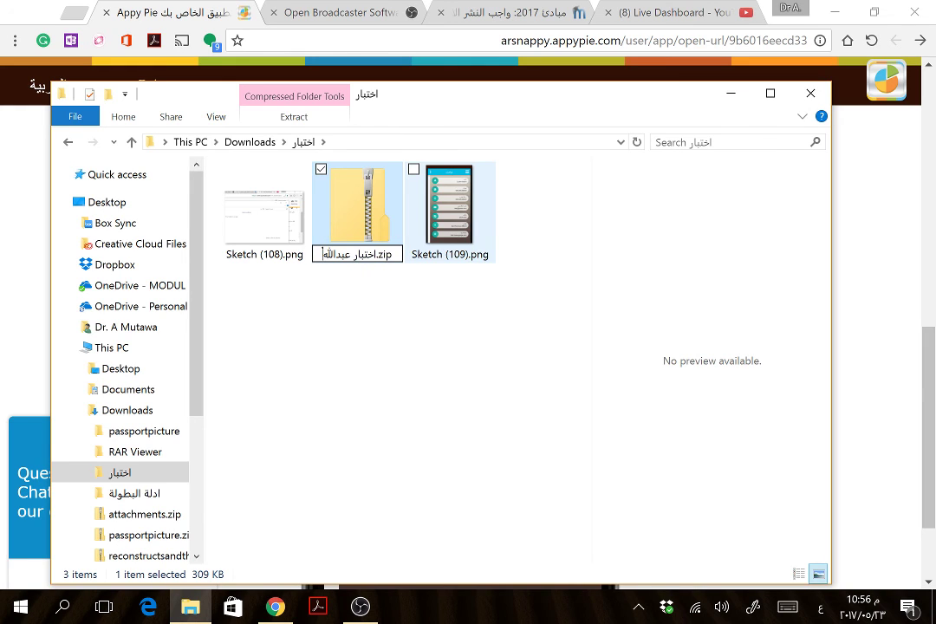
key(Return)
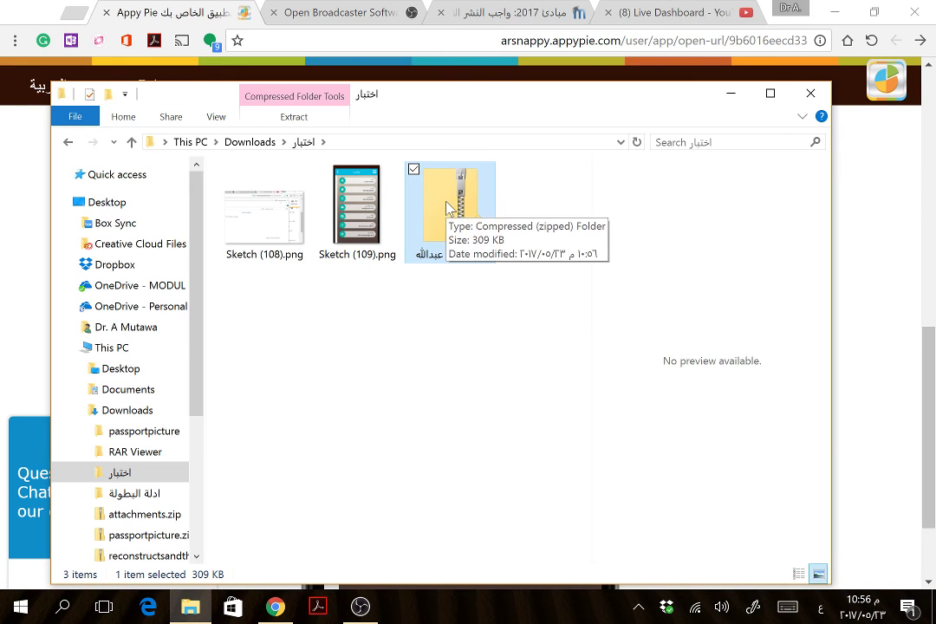
Check Sketch (108).png and Sketch (109).png inside the zip, then return to the YouTube live dashboard.
double_click(447, 208)
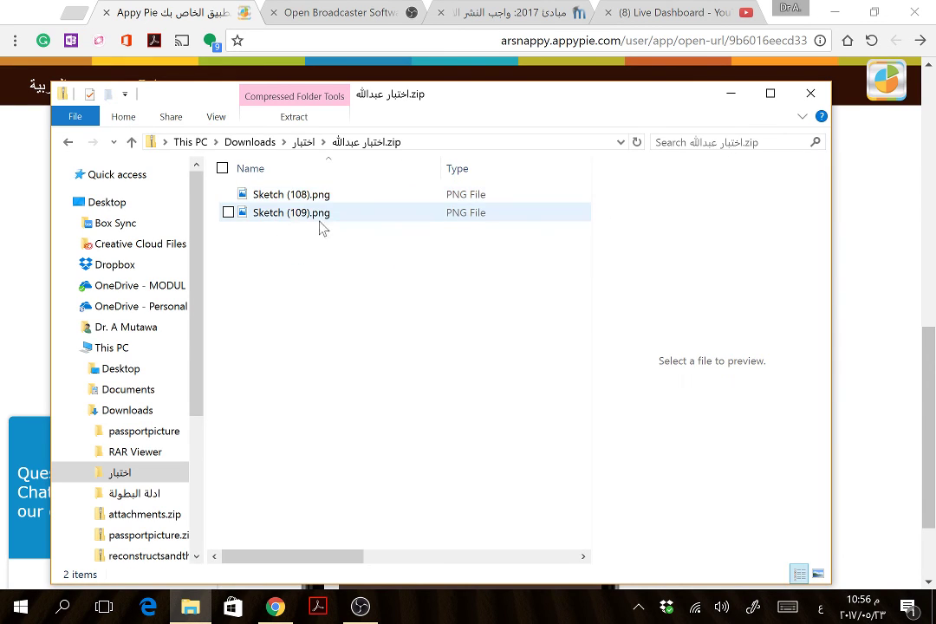
click(267, 199)
click(267, 213)
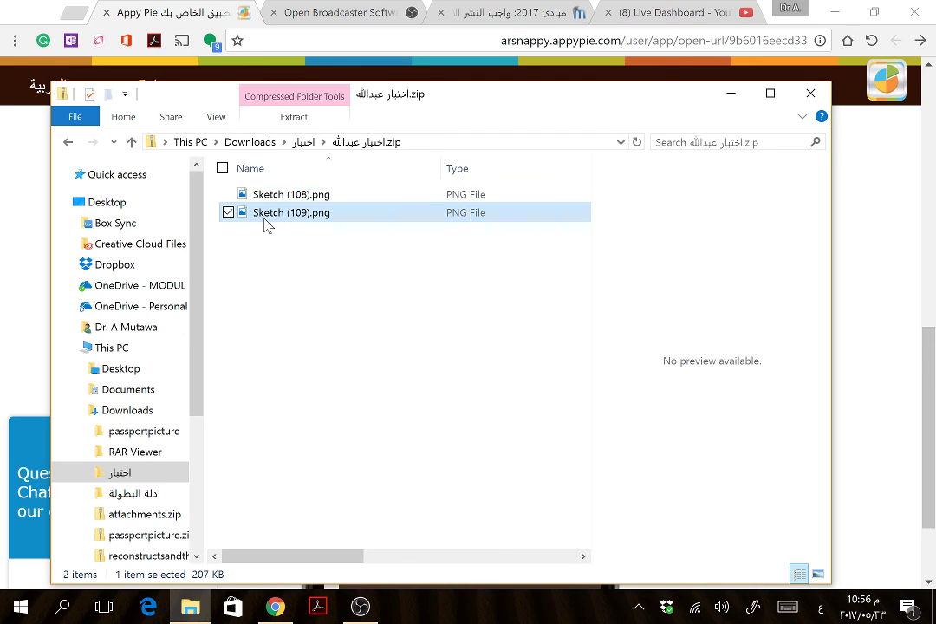
click(262, 203)
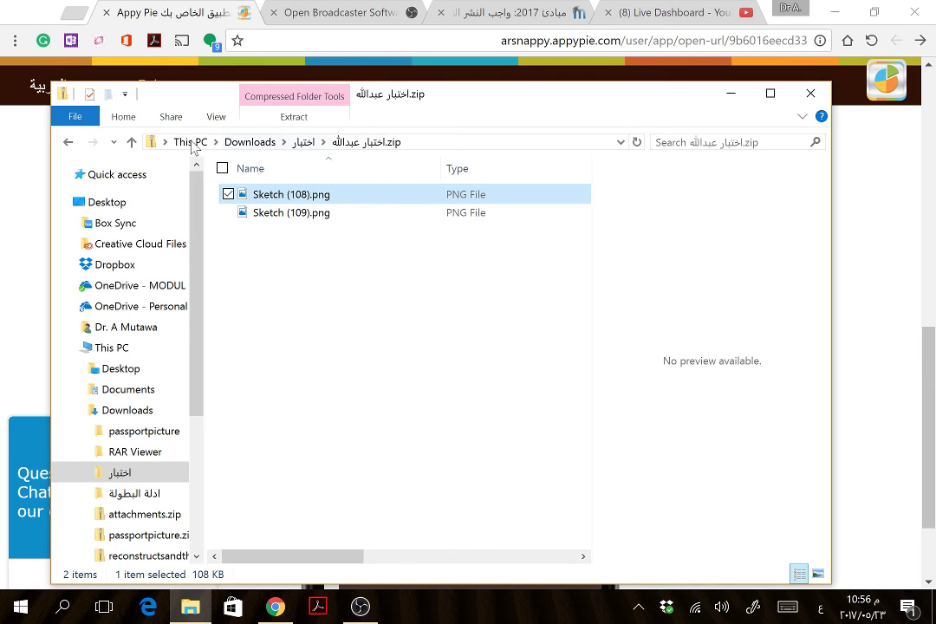
click(132, 141)
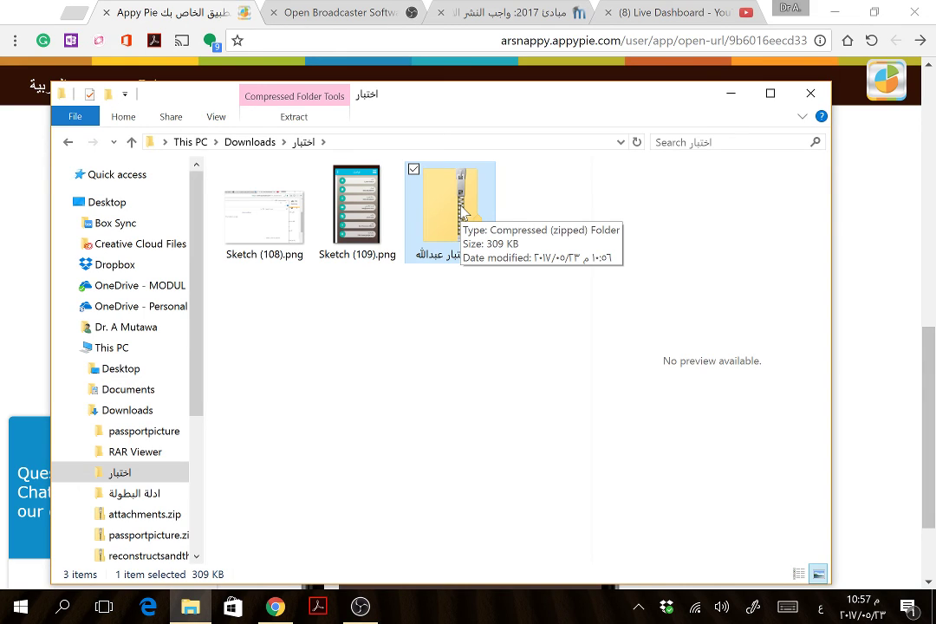
click(669, 13)
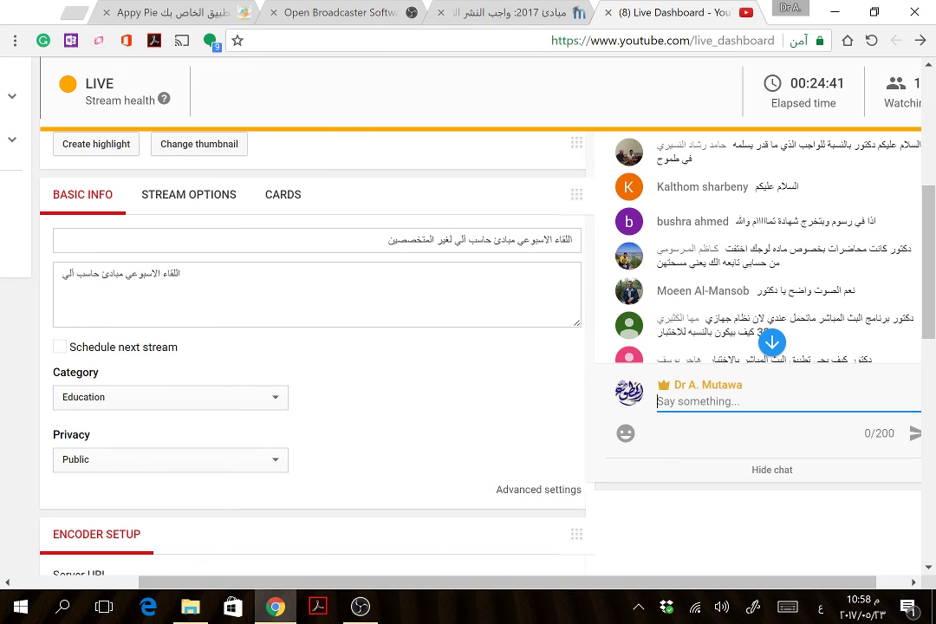
scroll(390, 312, left, 2)
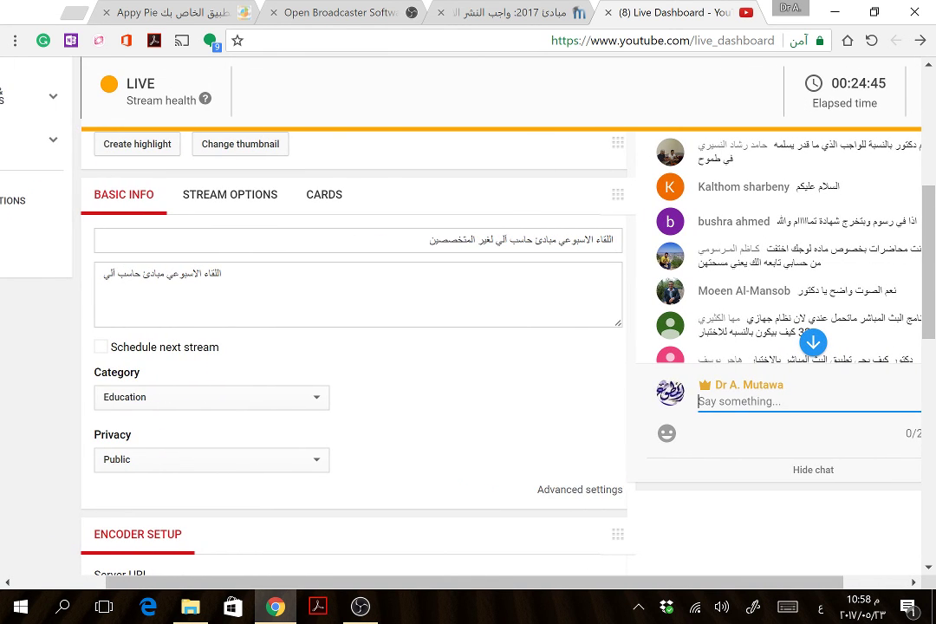
scroll(389, 312, right, 1)
scroll(390, 312, right, 3)
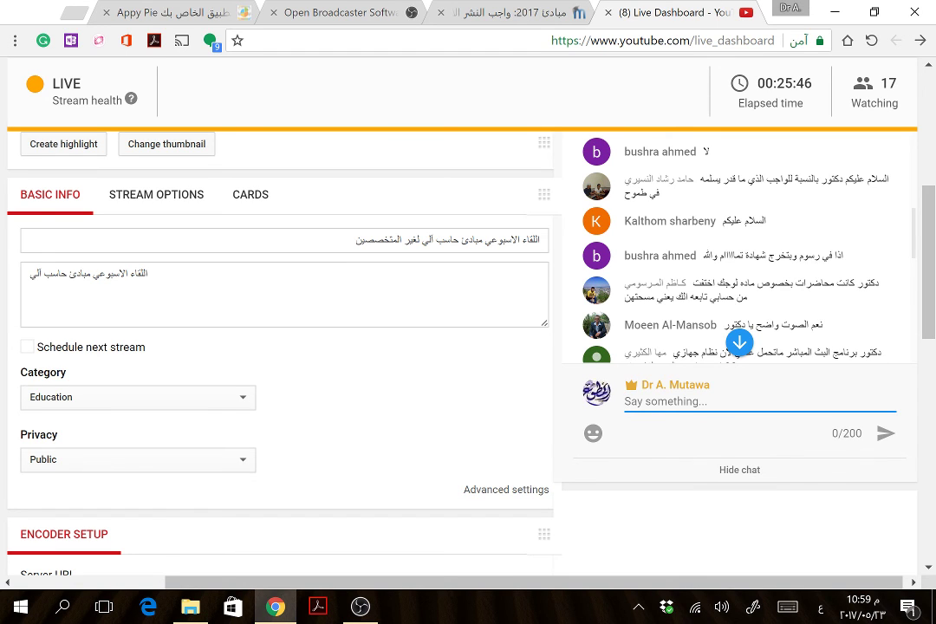
Open YouTube in a new browser tab by entering 'you' in the address bar.
key(ctrl+t)
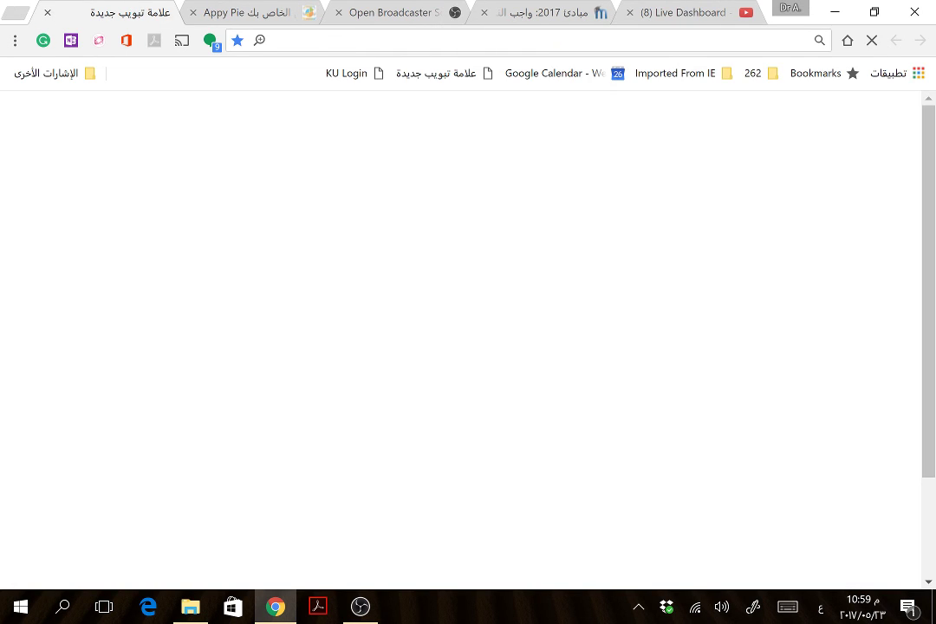
text(د)
key(BackSpace)
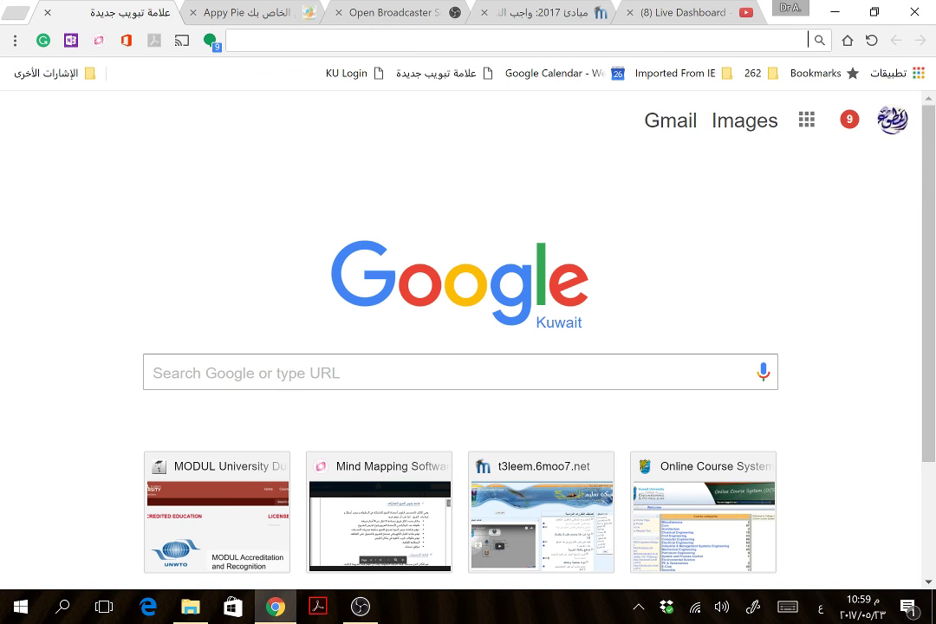
text(t)
key(BackSpace)
text(you)
key(BackSpace)
key(BackSpace)
key(BackSpace)
text(you)
key(Return)
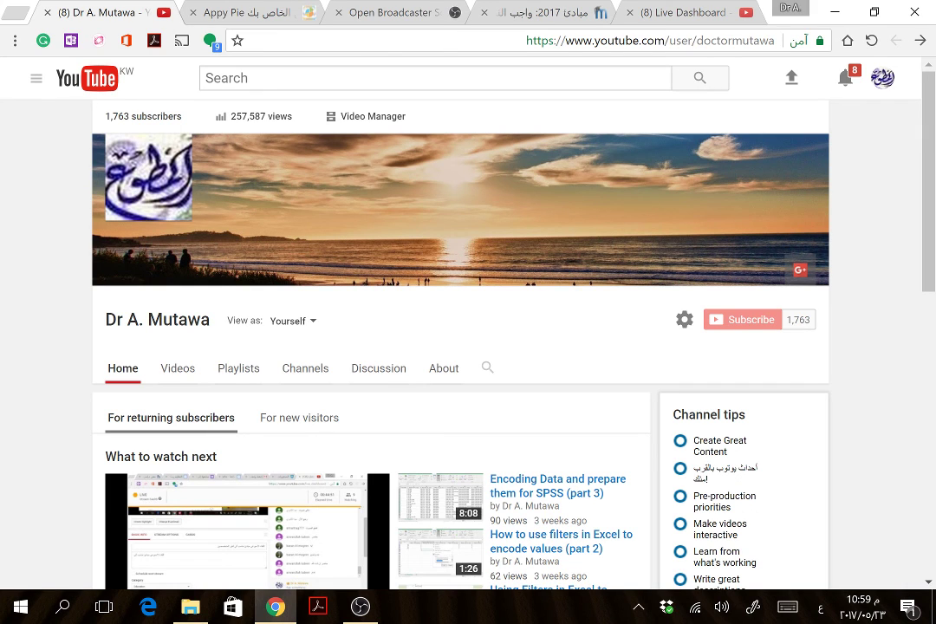
Go to your channel's Playlists tab through the navigation sidebar.
click(35, 78)
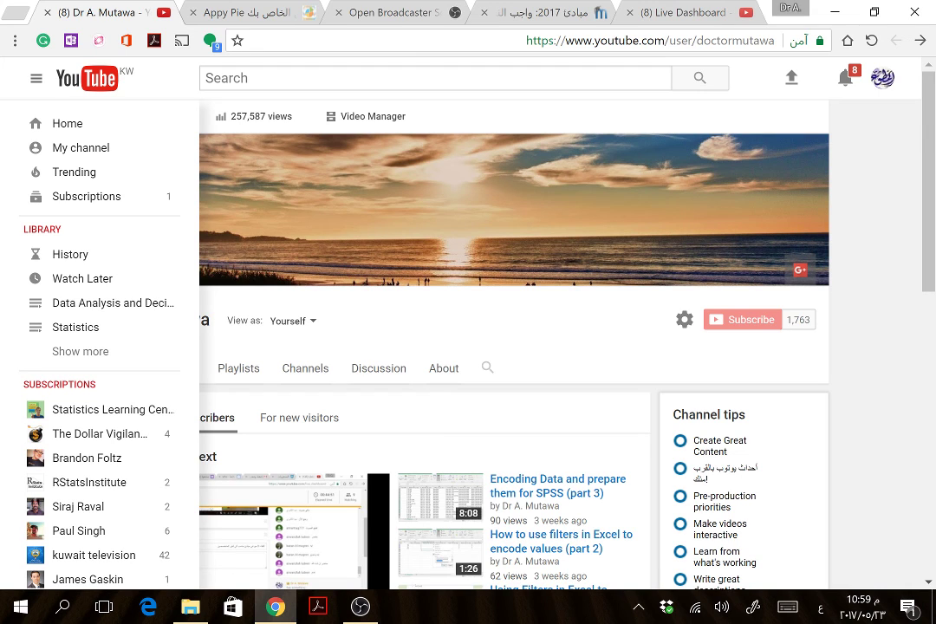
click(80, 147)
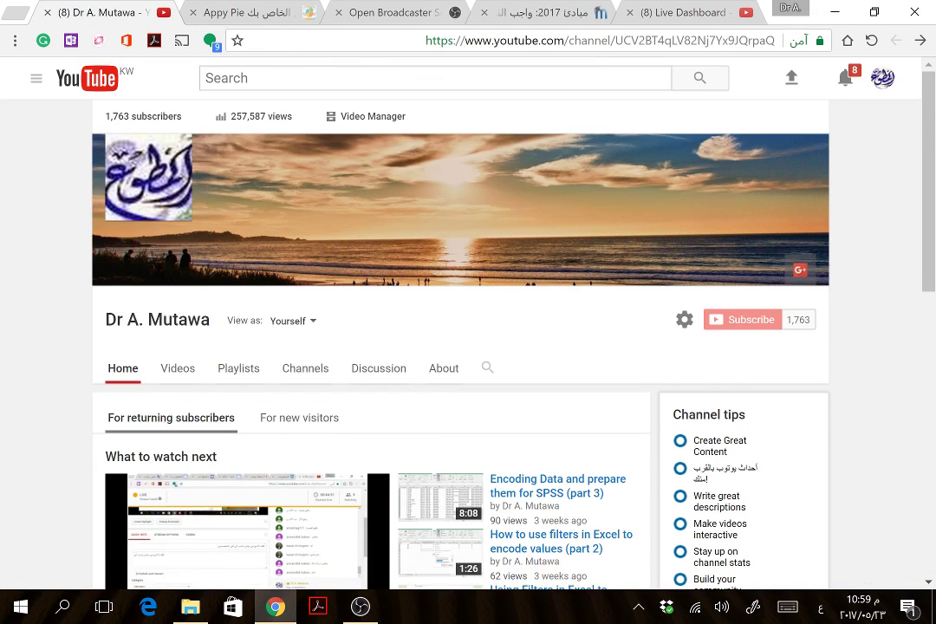
click(238, 367)
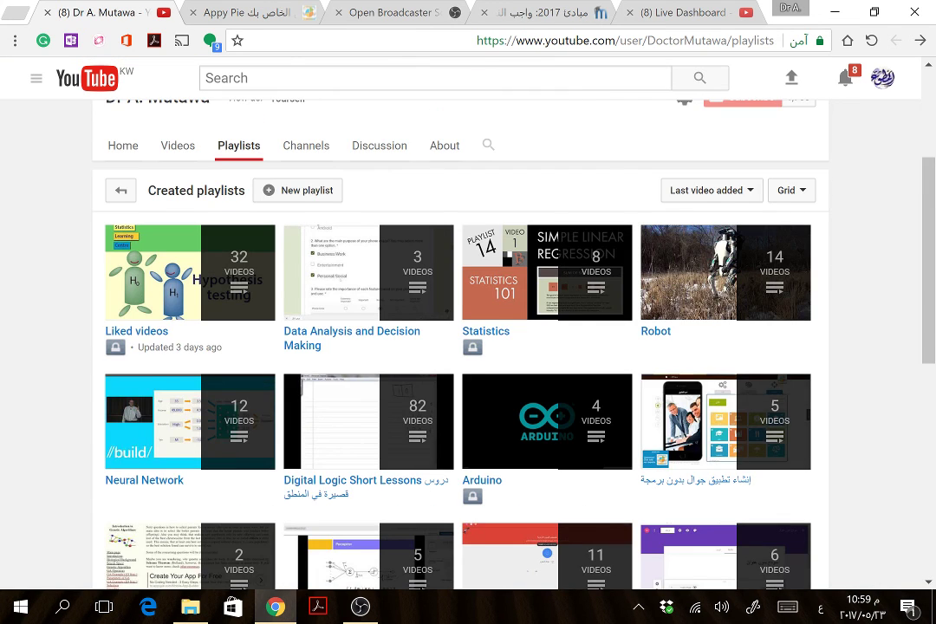
Browse the Created playlists such as Statistics and Neural Network, then return to the Live Dashboard.
scroll(459, 346, down, 3)
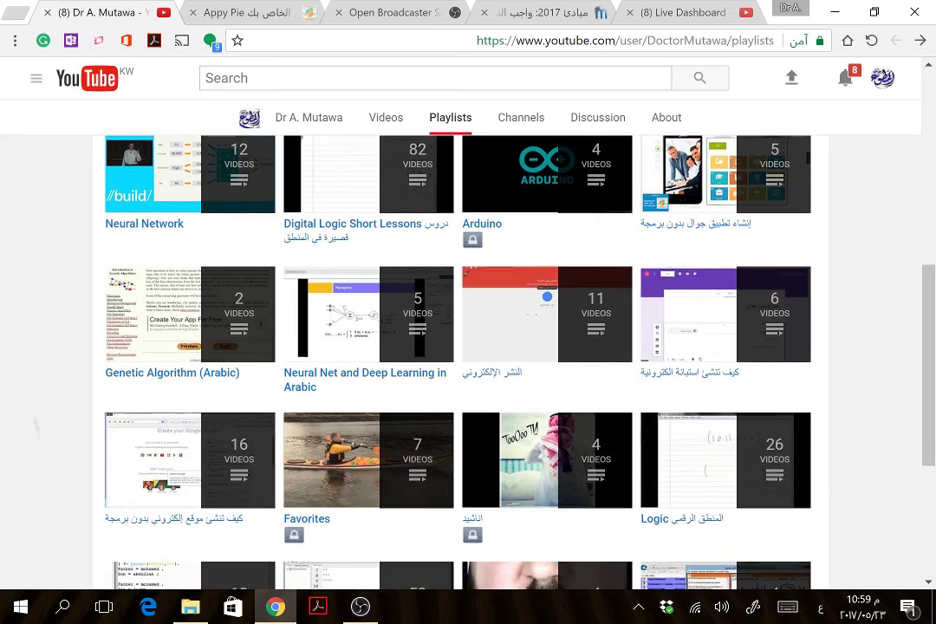
scroll(459, 346, down, 2)
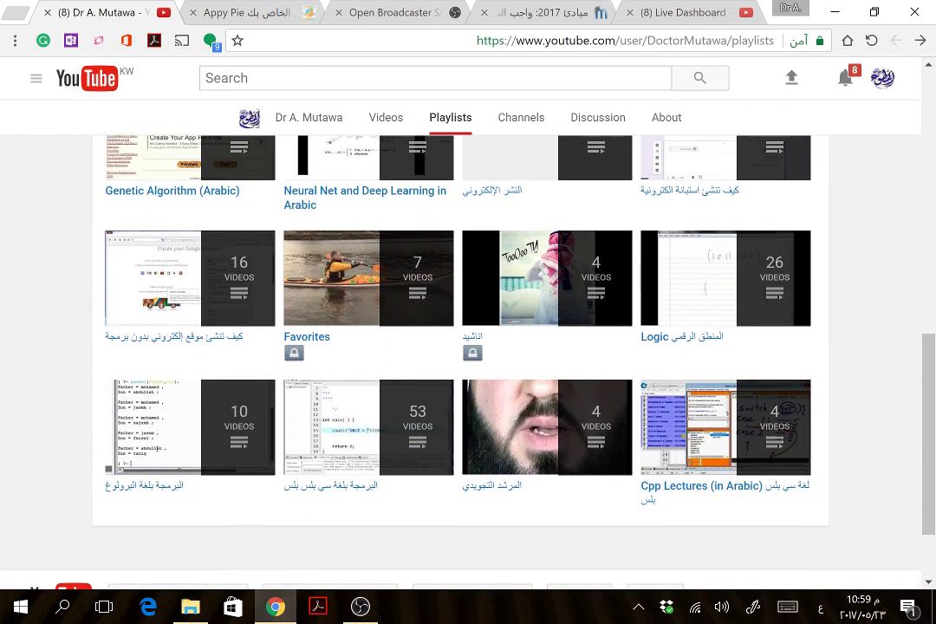
mouse_move(721, 297)
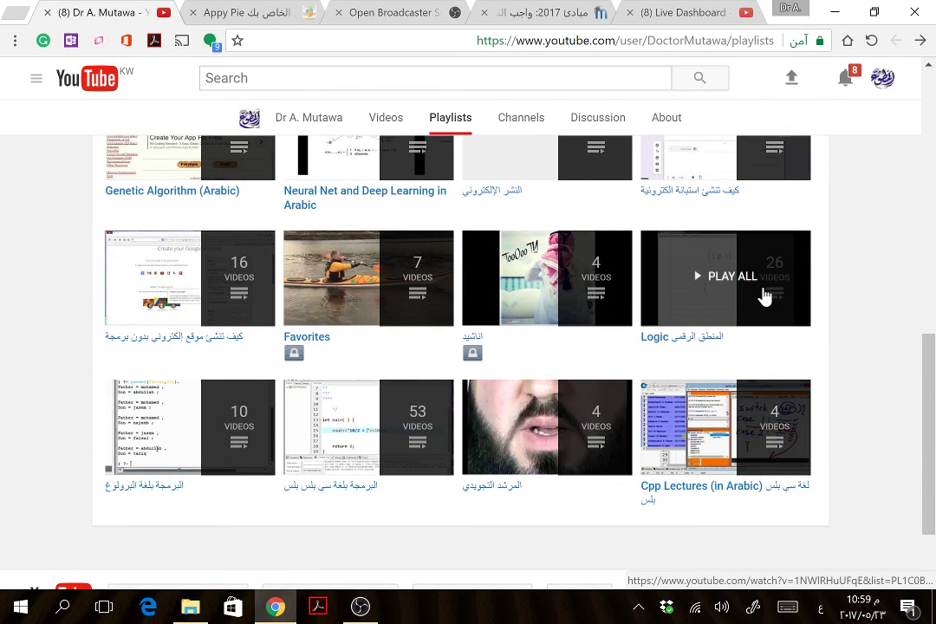
scroll(764, 297, up, 1)
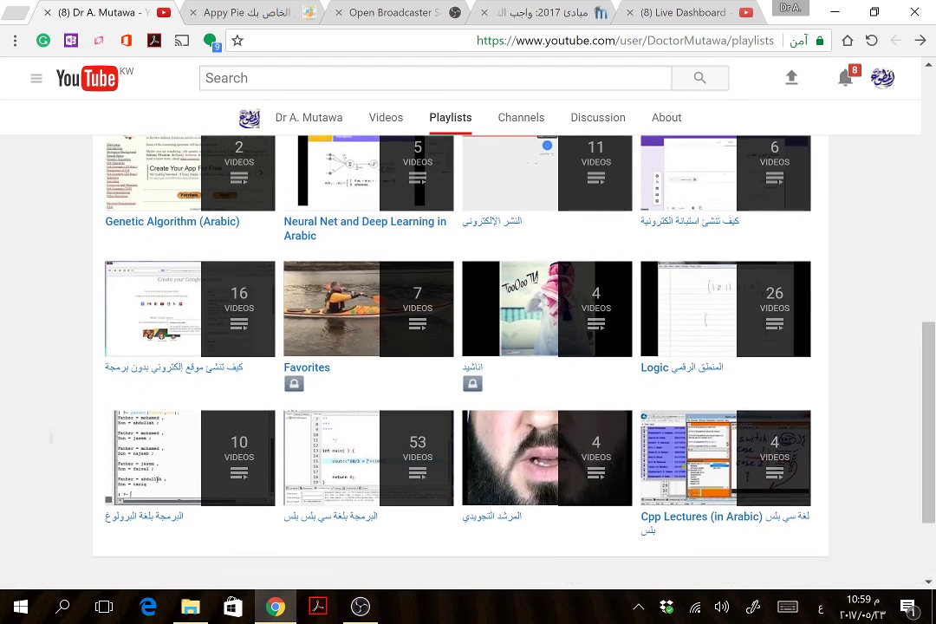
scroll(459, 347, up, 1)
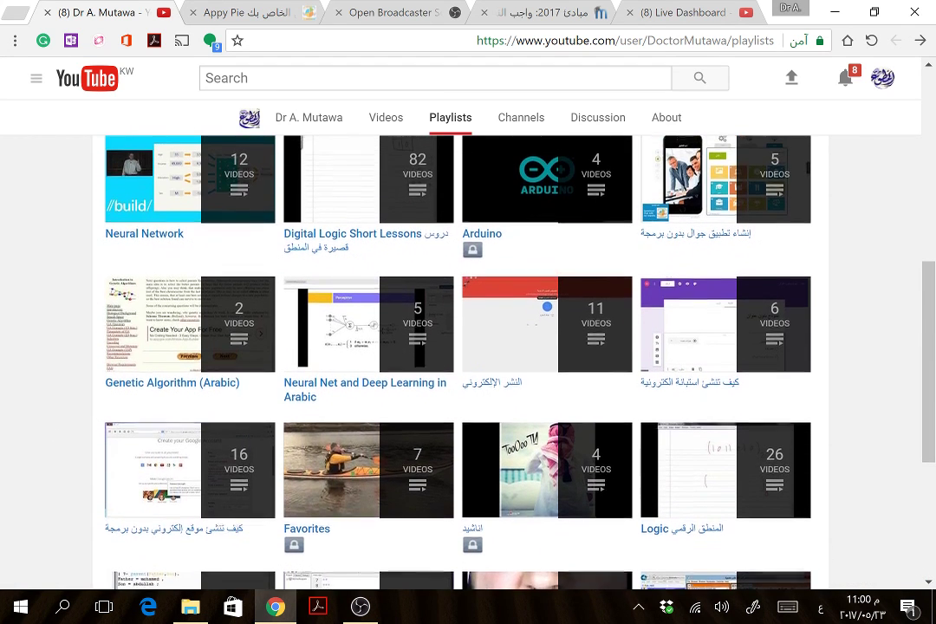
scroll(459, 346, up, 1)
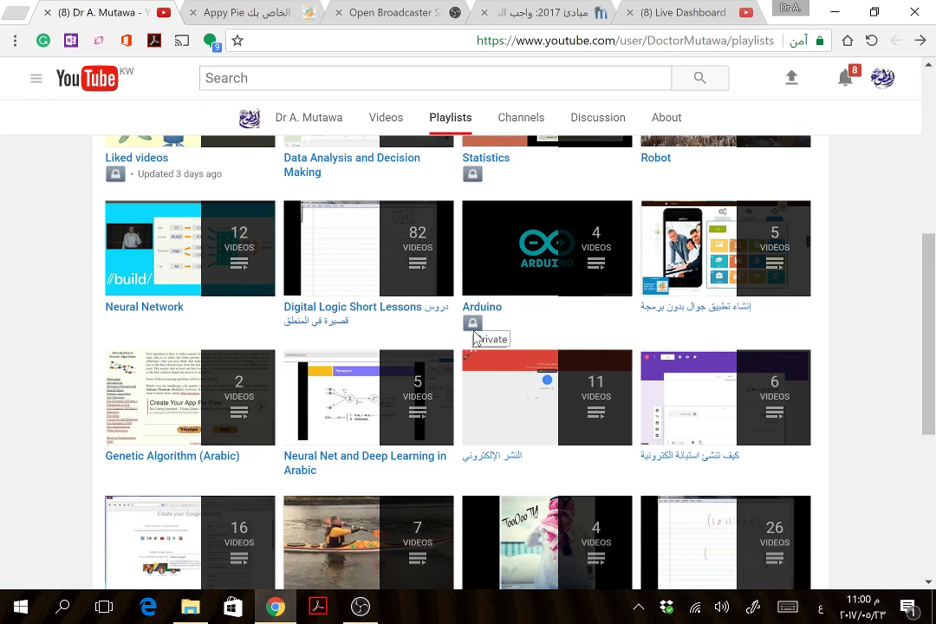
scroll(485, 252, up, 2)
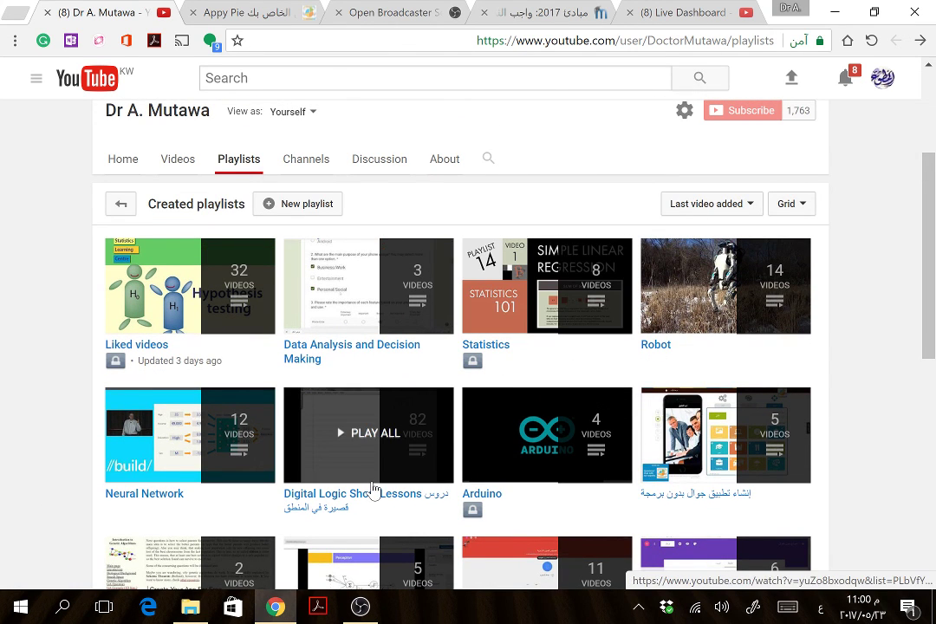
click(685, 12)
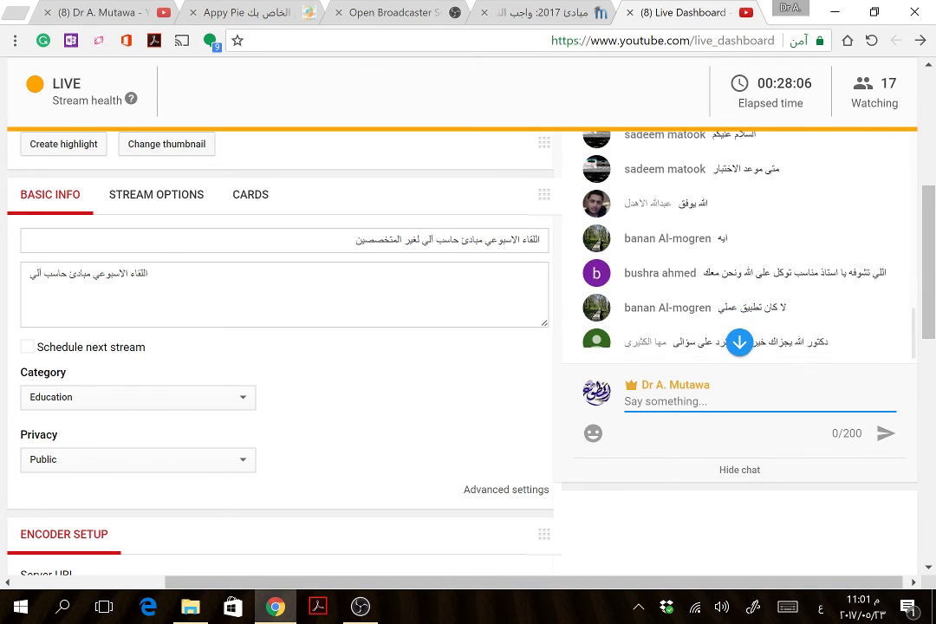
Select the latest chat message and the e-mail address a viewer posted in it.
scroll(736, 242, up, 3)
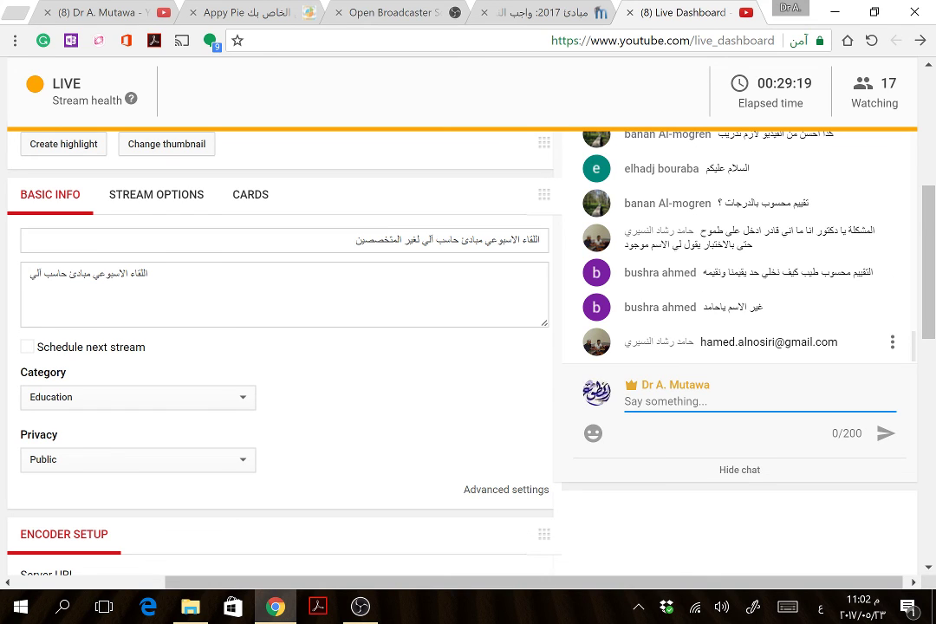
drag(597, 341, 700, 342)
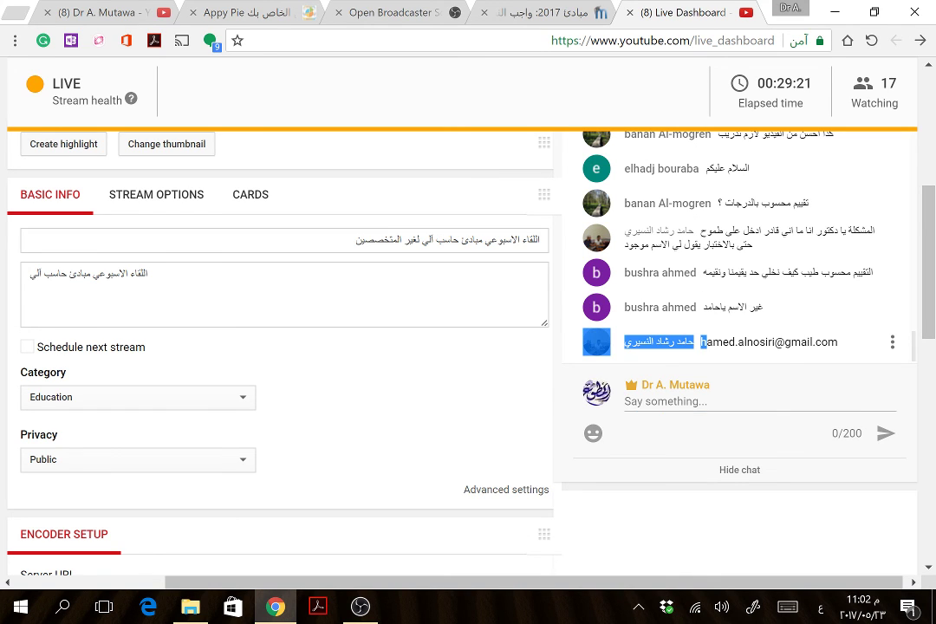
triple_click(794, 341)
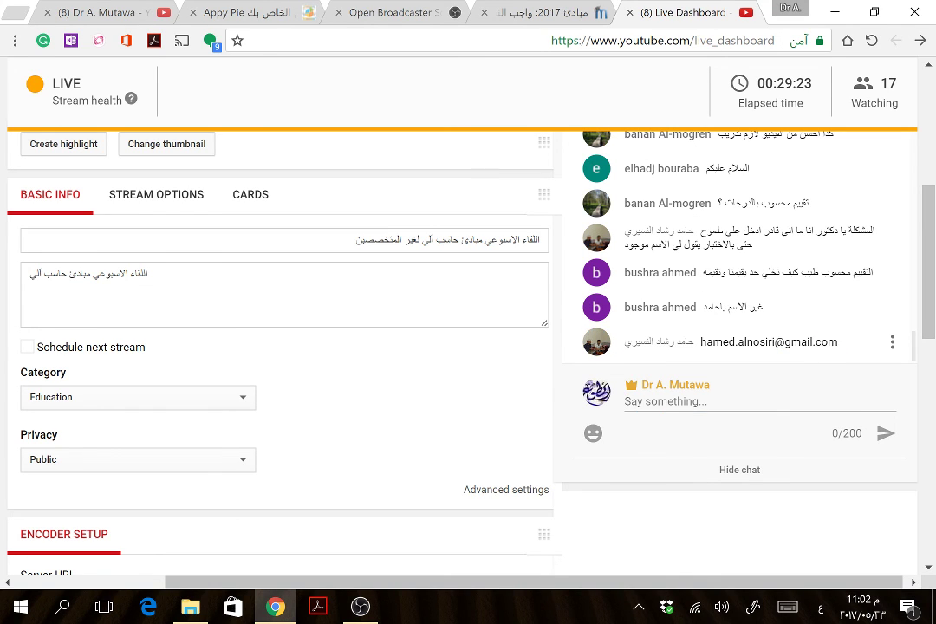
drag(837, 341, 700, 342)
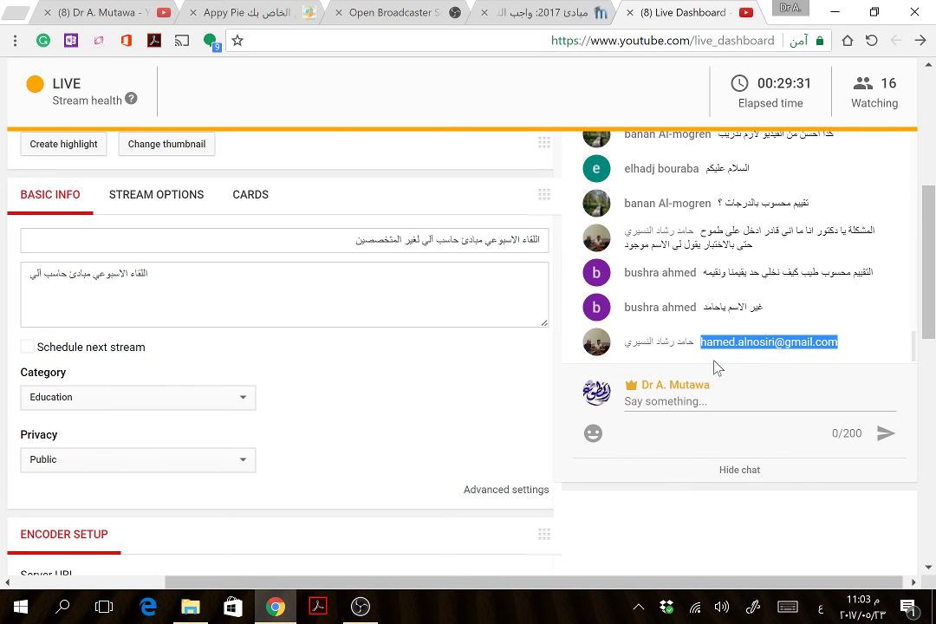
Return to OBS Studio and switch the broadcast to the مشهد title scene.
key(ctrl+3)
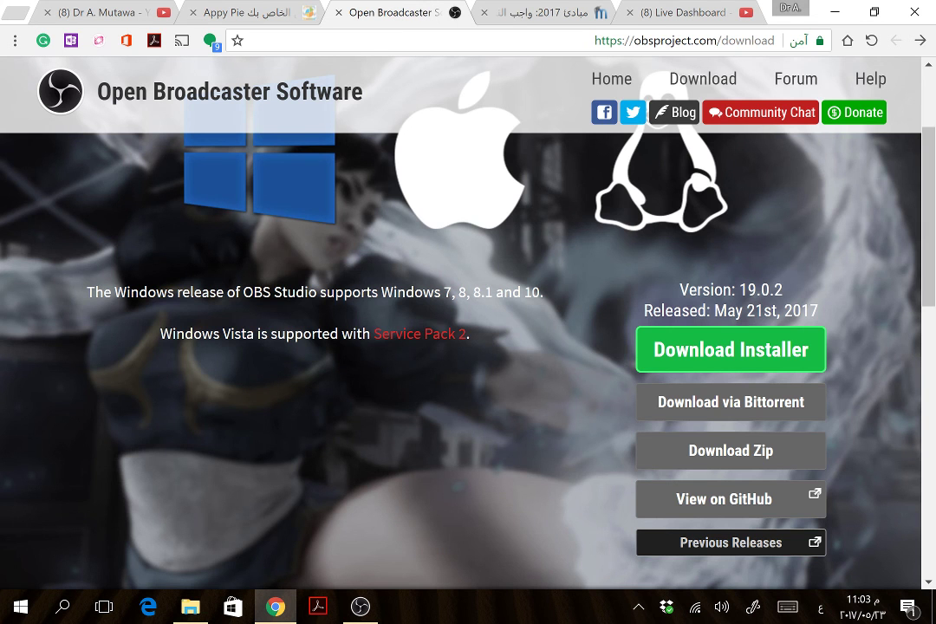
key(alt+Tab)
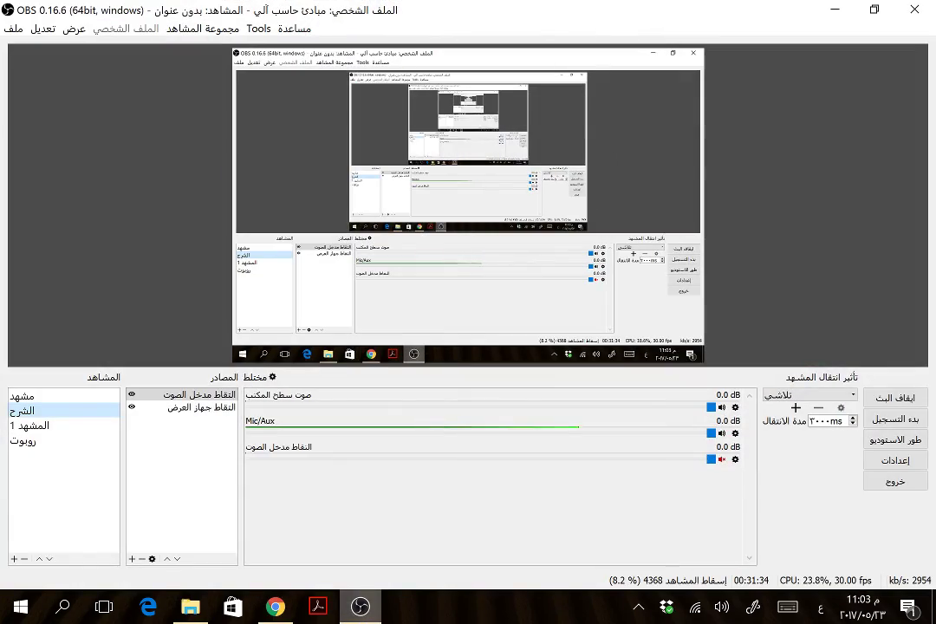
click(22, 396)
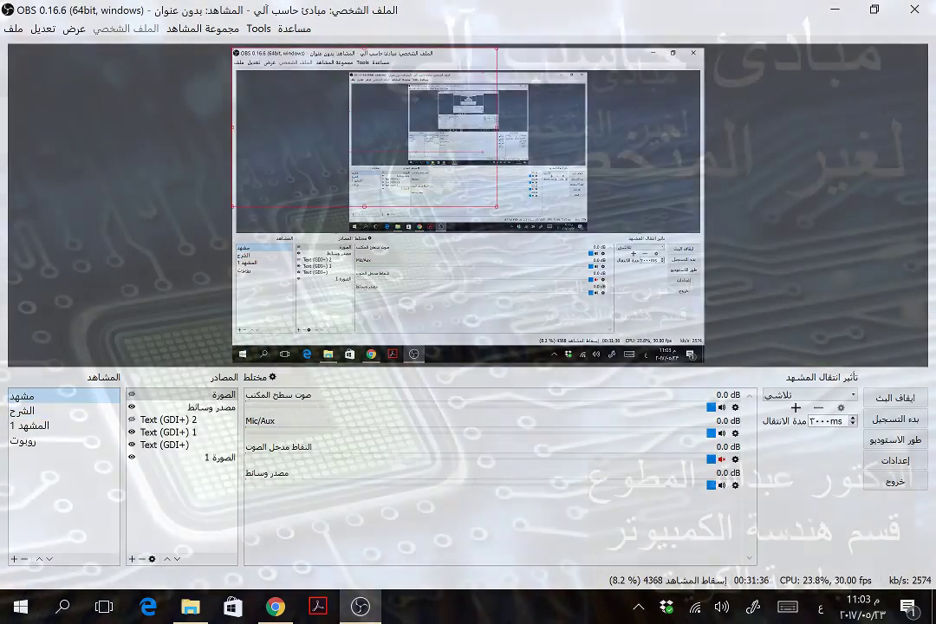
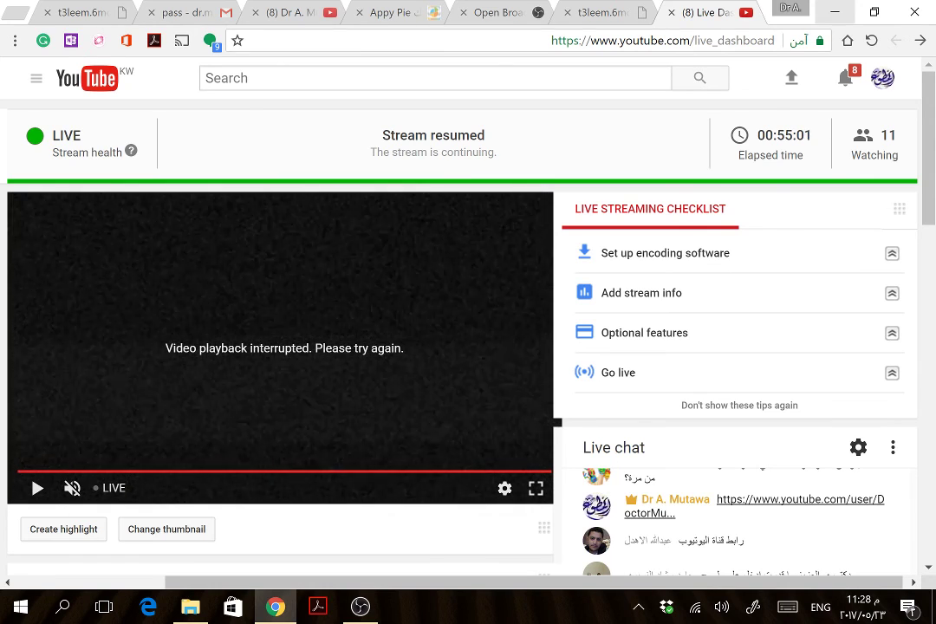
Jump to the t3leem tab so its timed-out homepage reloads with the course categories.
key(ctrl+1)
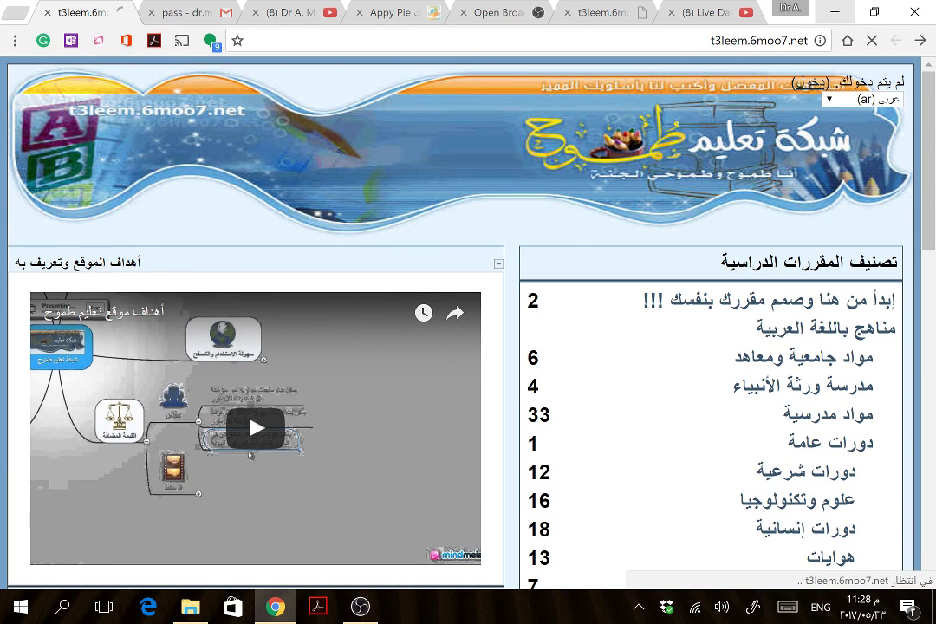
Sign in to t3leem Moodle with another student's username and password, replacing the autofilled credentials.
click(674, 82)
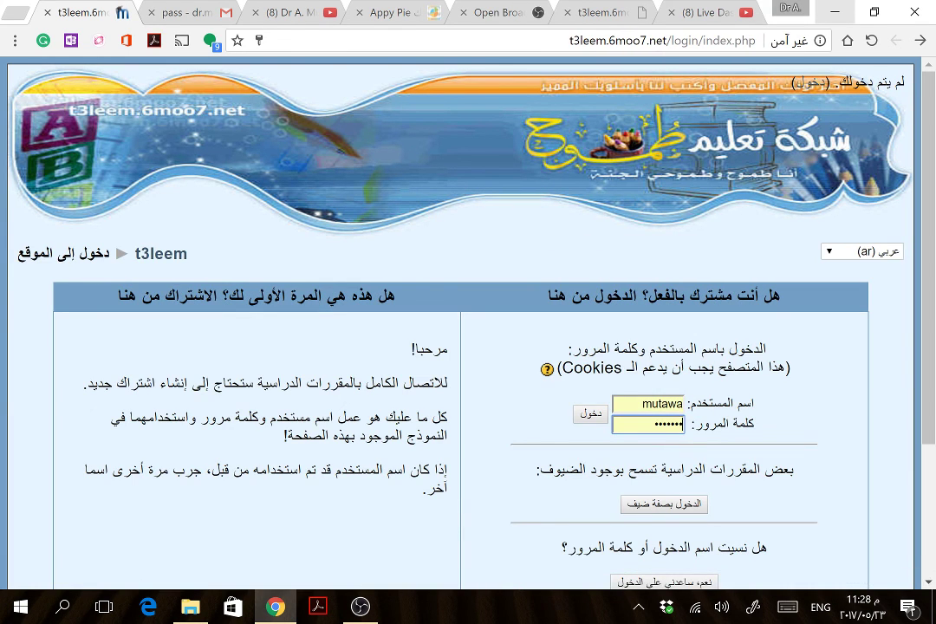
click(643, 403)
key(BackSpace)
key(BackSpace)
key(BackSpace)
key(BackSpace)
key(BackSpace)
key(BackSpace)
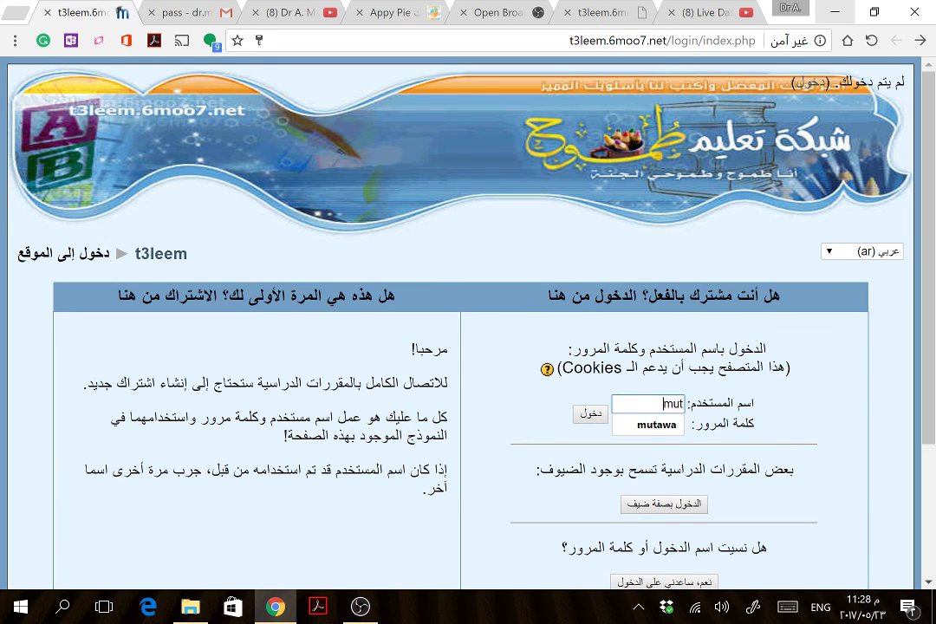
text(hamed2017)
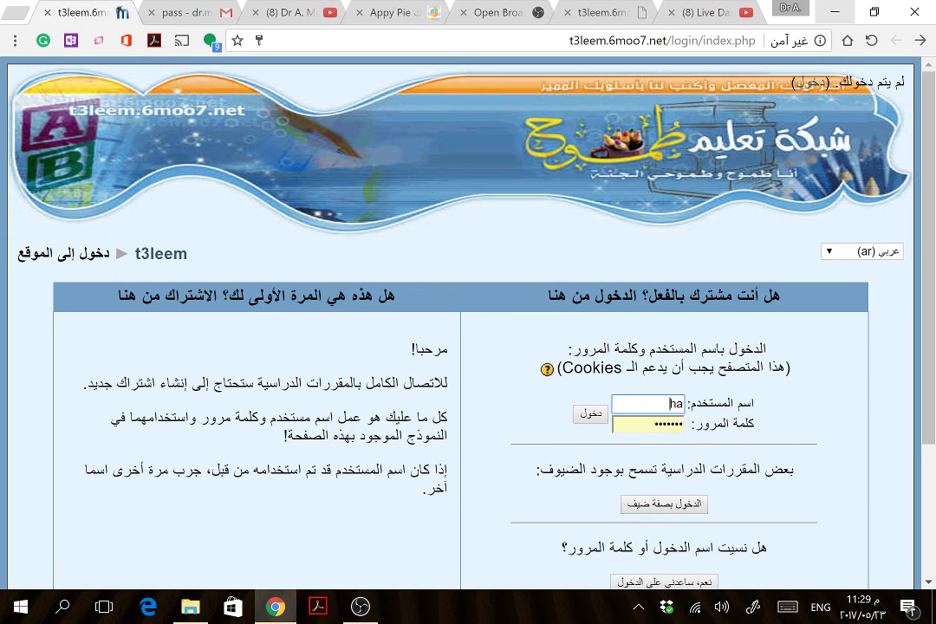
click(653, 424)
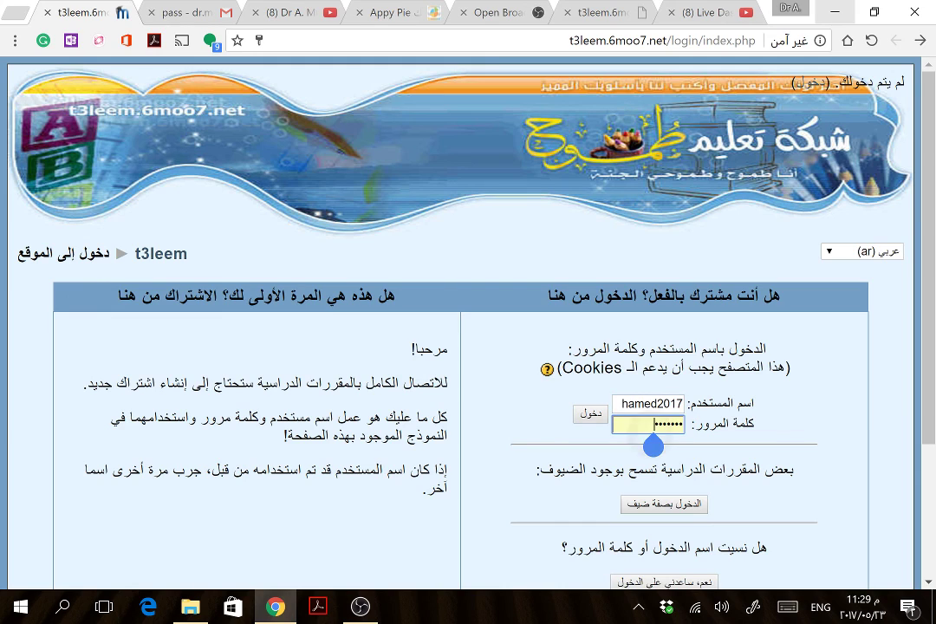
key(BackSpace)
key(BackSpace)
key(BackSpace)
key(BackSpace)
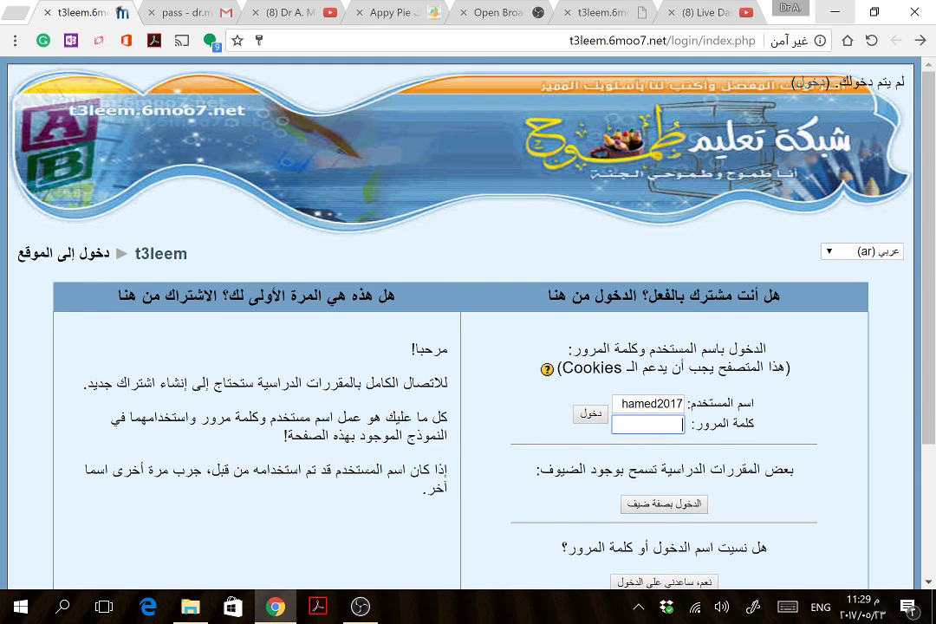
text(*********)
key(Return)
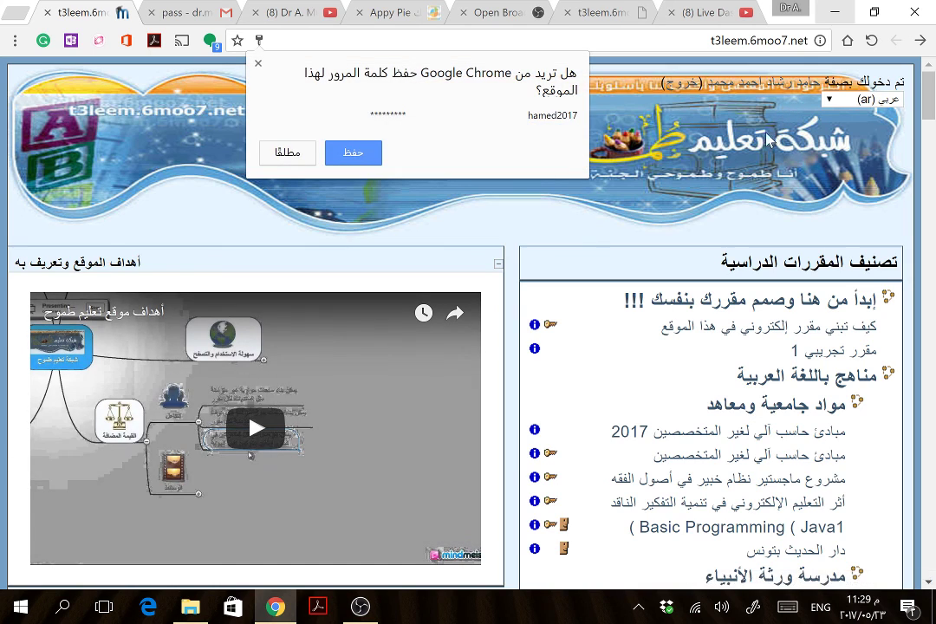
Open the 2017 computer principles course's واجب النشر الالكتروني assignment, go back, then log out.
click(258, 65)
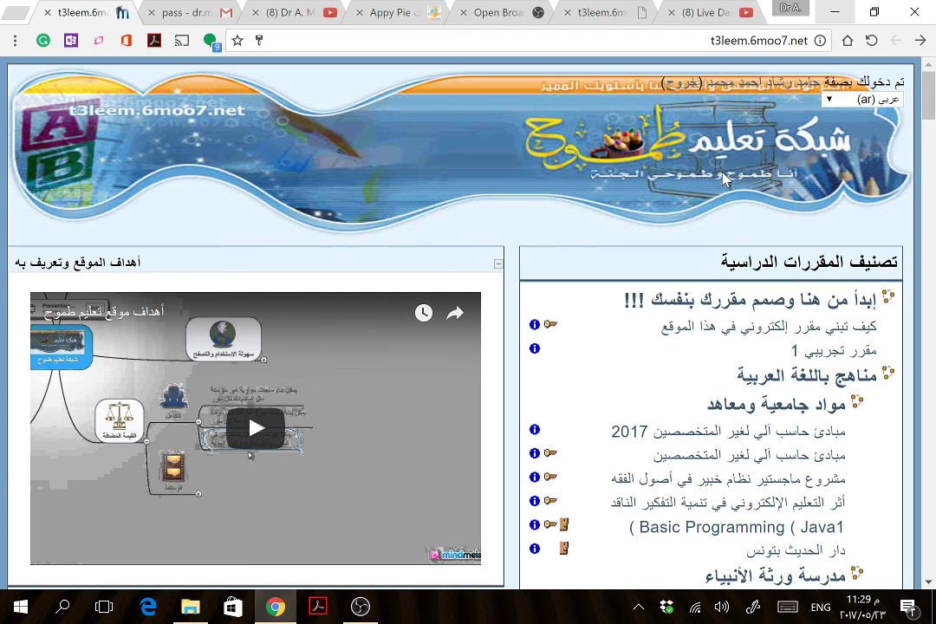
scroll(724, 178, down, 3)
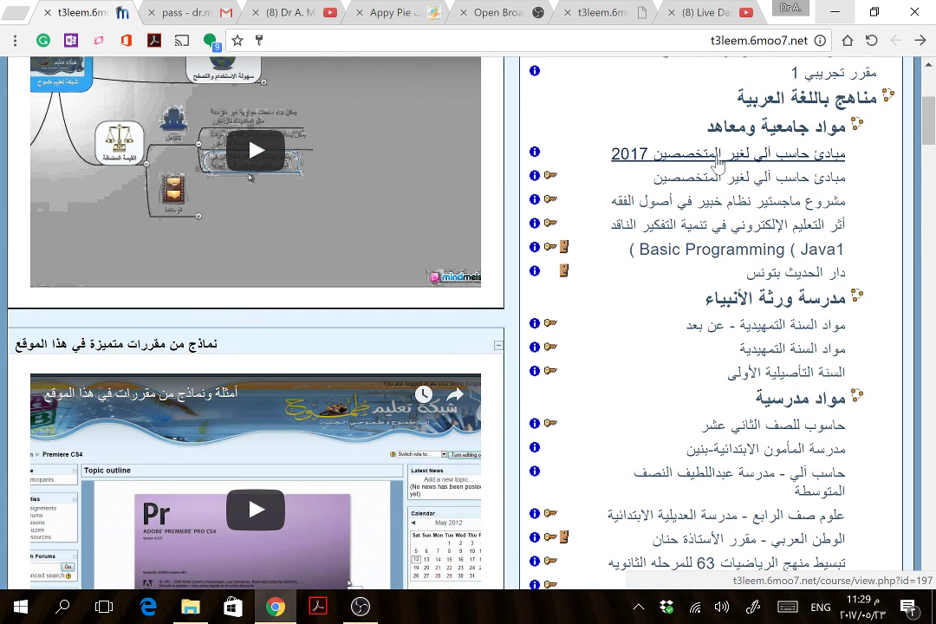
click(703, 158)
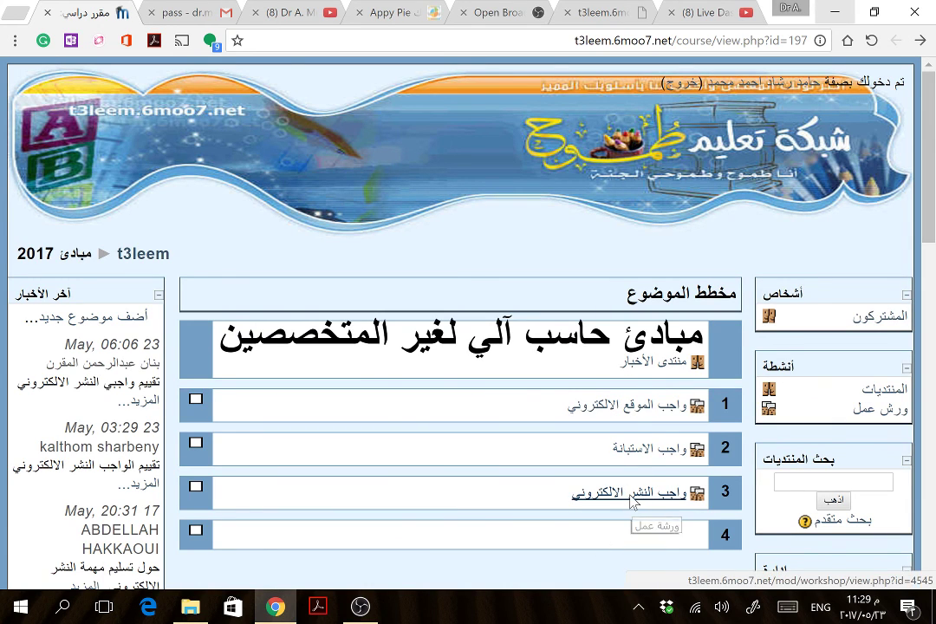
click(630, 496)
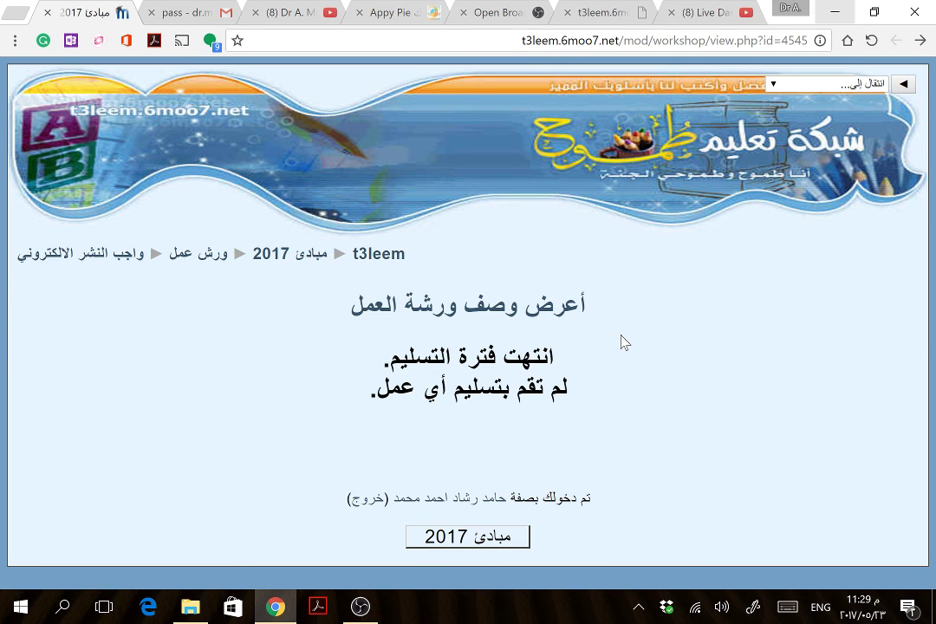
click(922, 41)
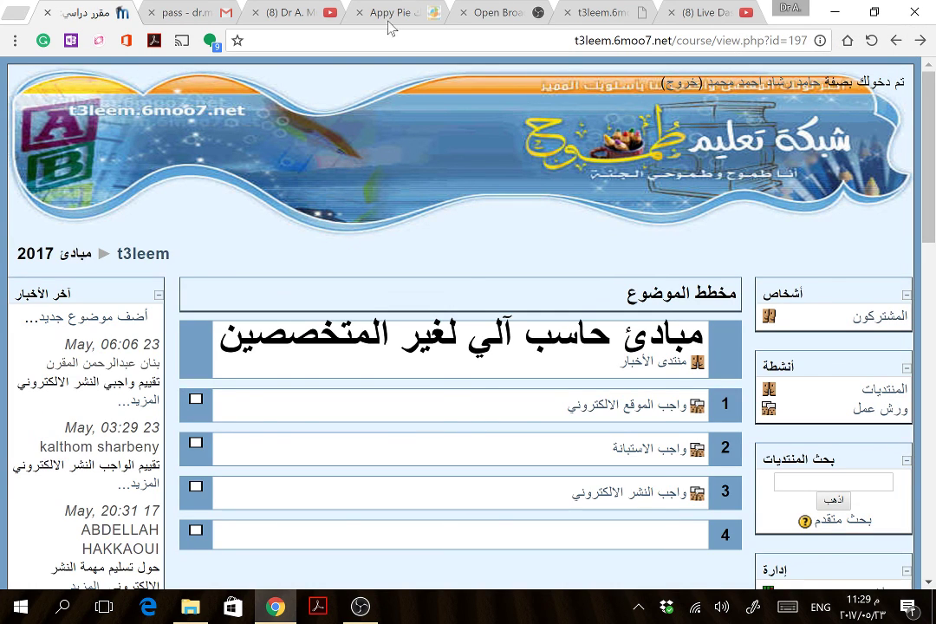
click(683, 84)
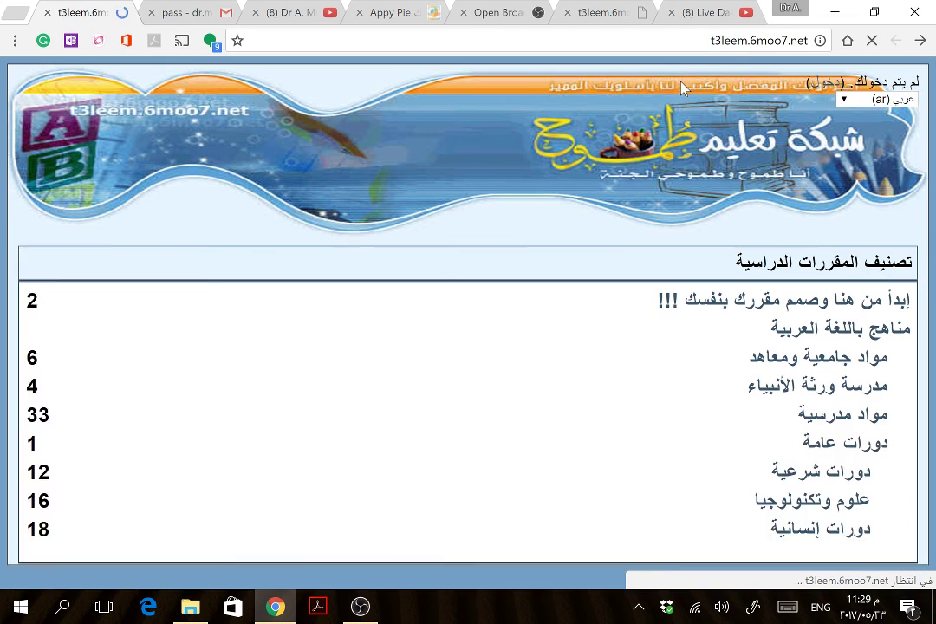
click(360, 608)
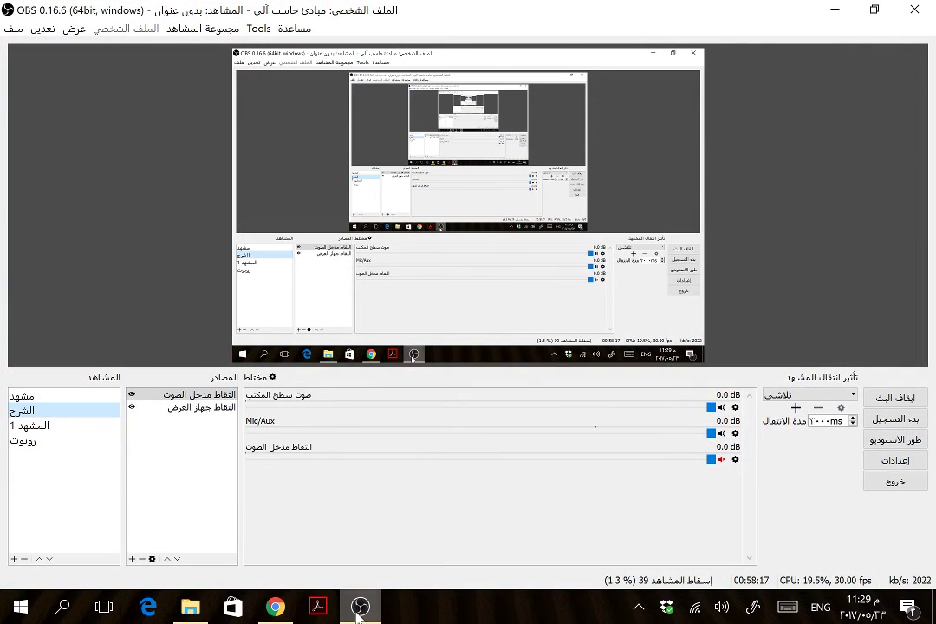
click(836, 12)
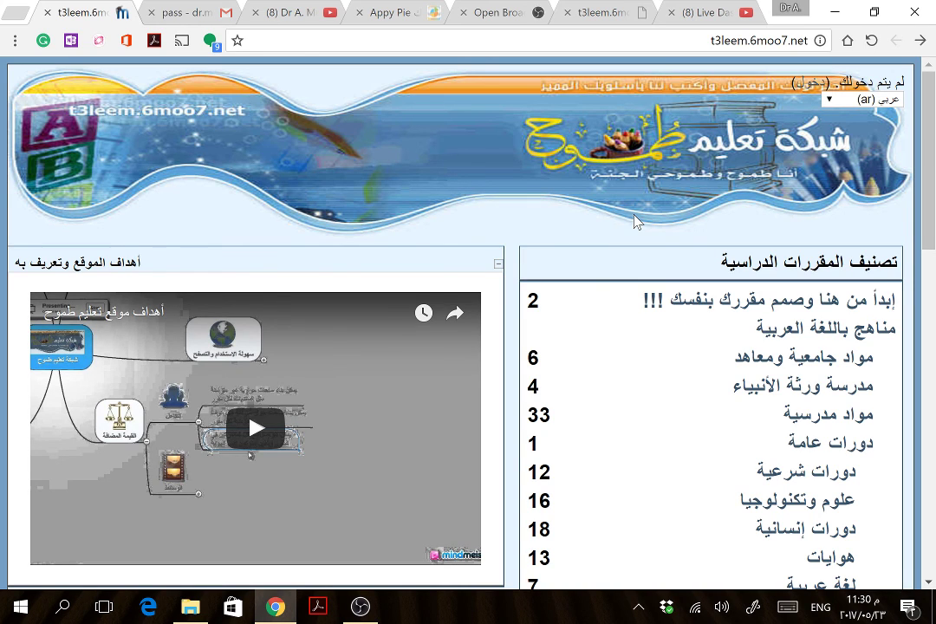
Scroll through the YouTube Live Dashboard chat with 16 viewers watching, then return to OBS Studio.
key(ctrl+shift+Tab)
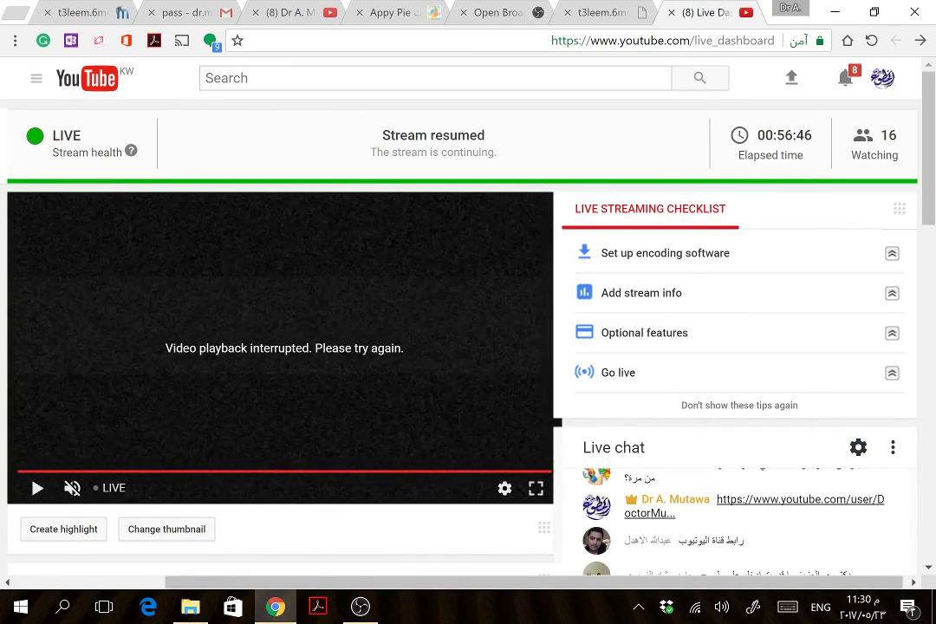
scroll(468, 347, down, 1)
scroll(468, 346, down, 3)
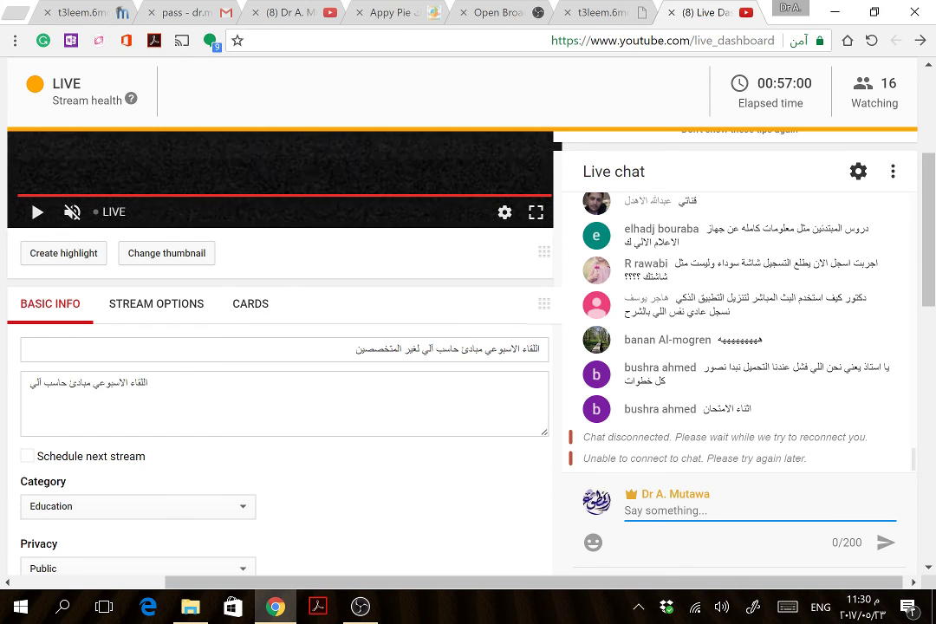
scroll(459, 312, up, 3)
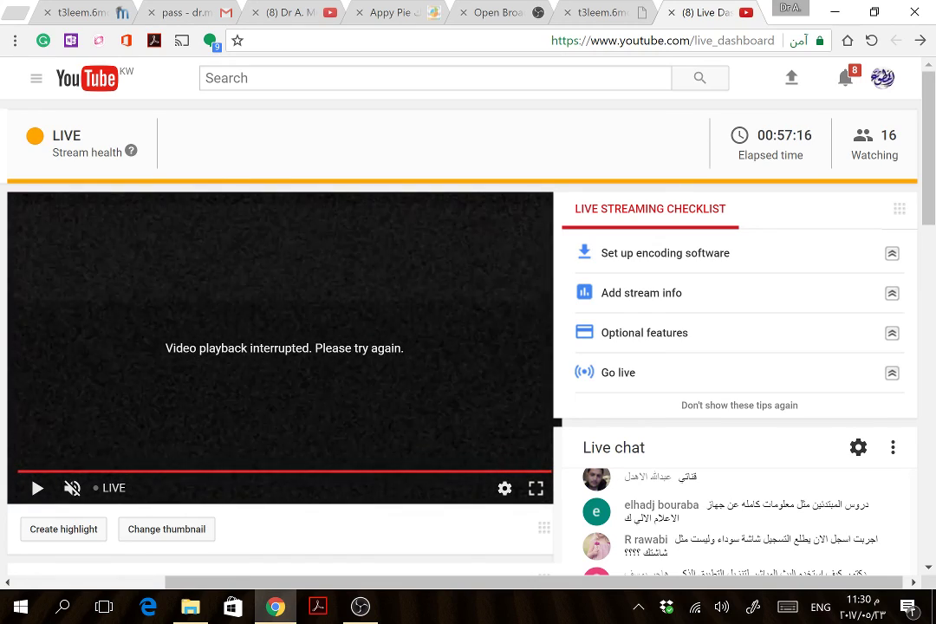
key(alt+Tab)
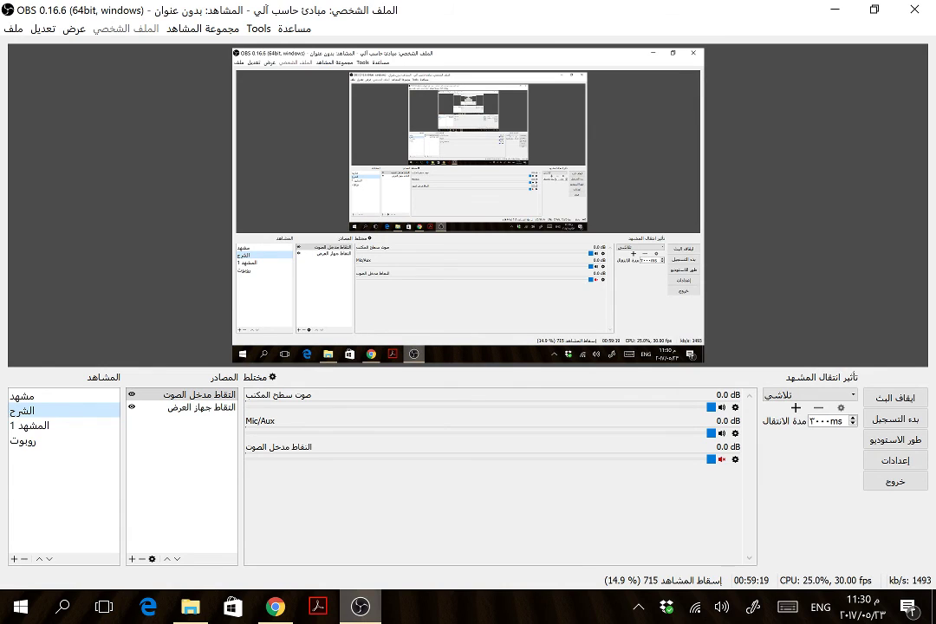
Go back to the YouTube live dashboard and reload the page twice.
key(alt+Tab)
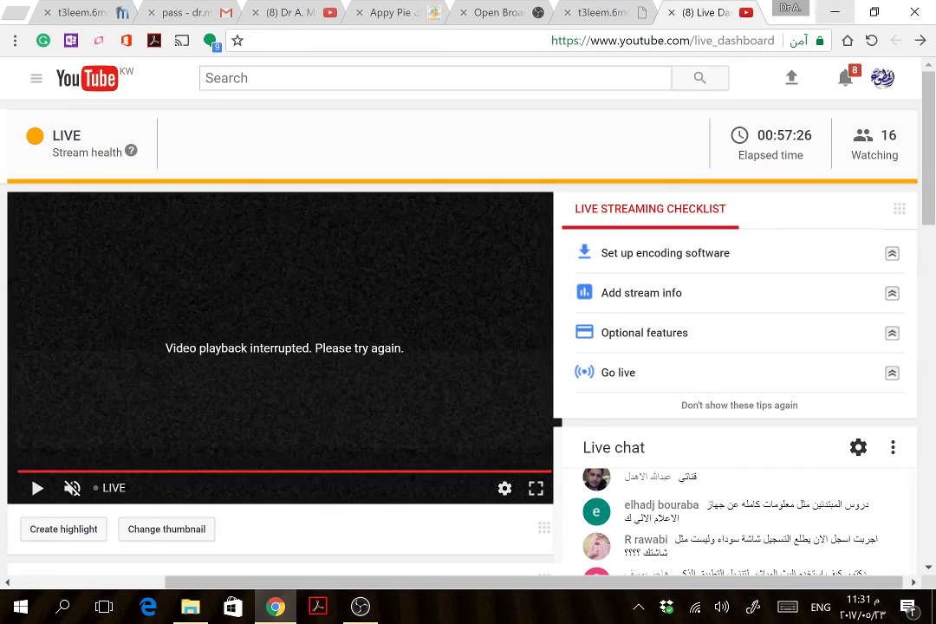
key(F5)
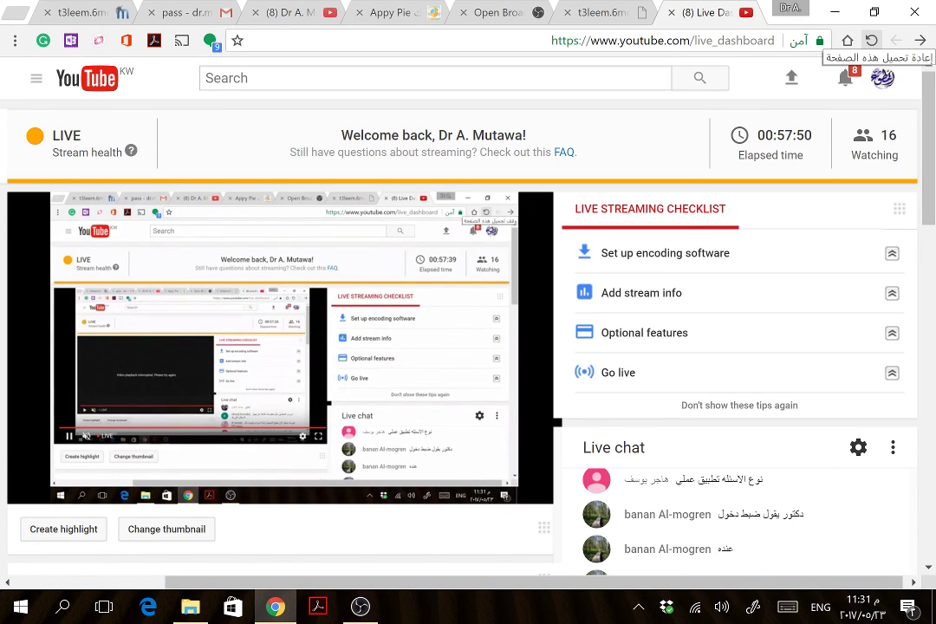
click(870, 40)
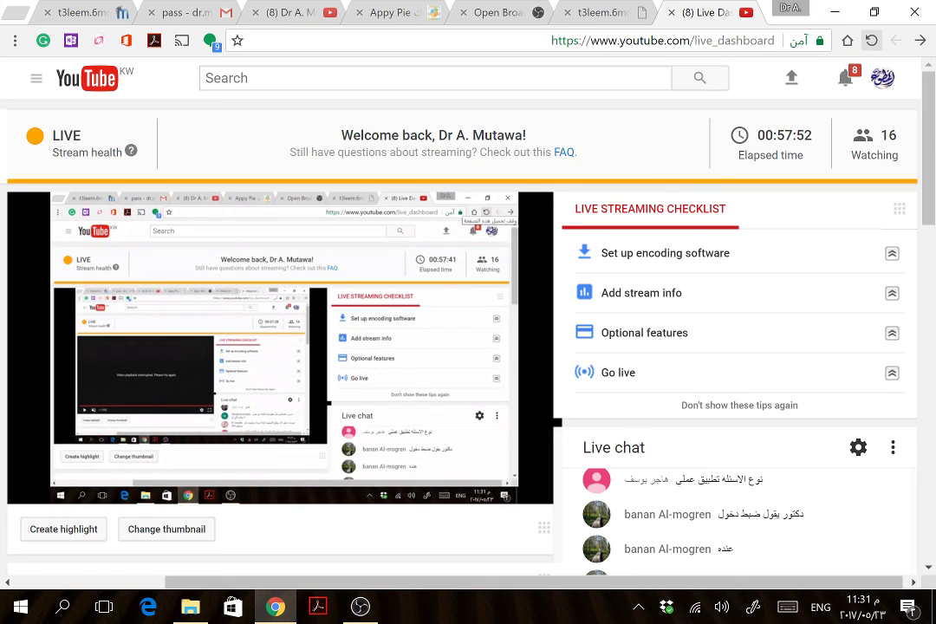
Scroll down to read the refreshed live chat, then switch back to OBS Studio.
scroll(468, 346, down, 2)
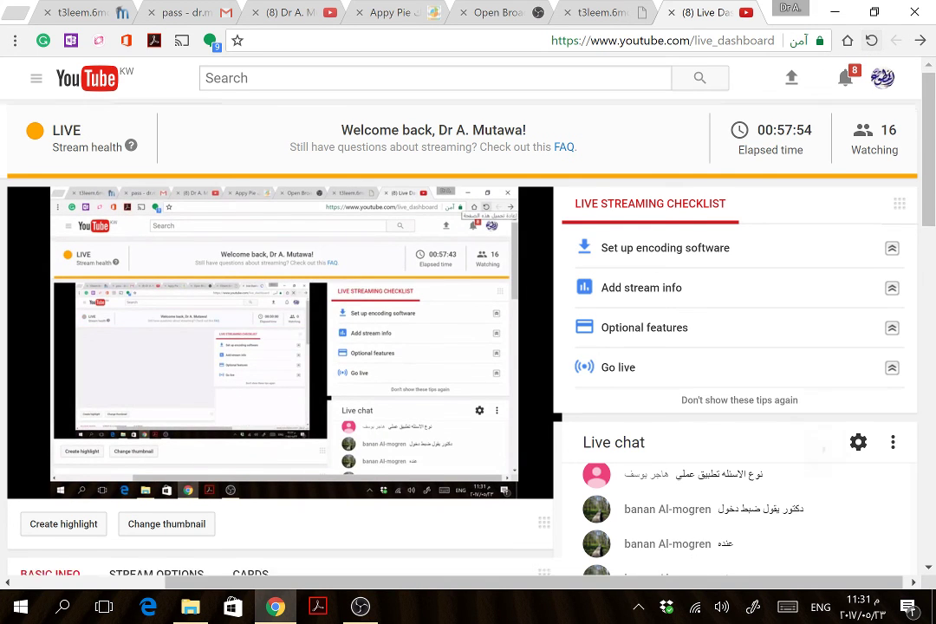
scroll(468, 347, down, 2)
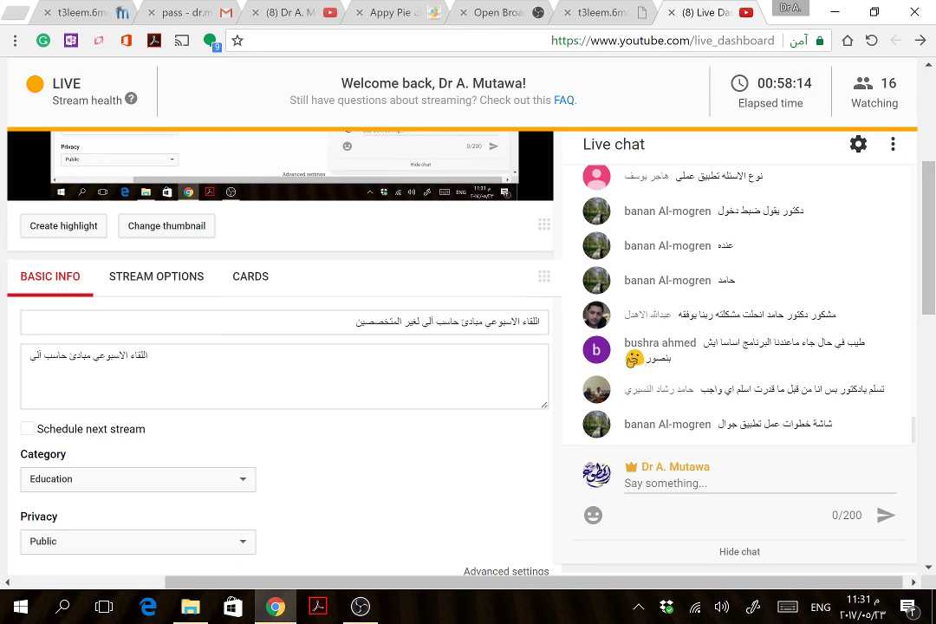
scroll(739, 303, up, 1)
scroll(739, 303, up, 2)
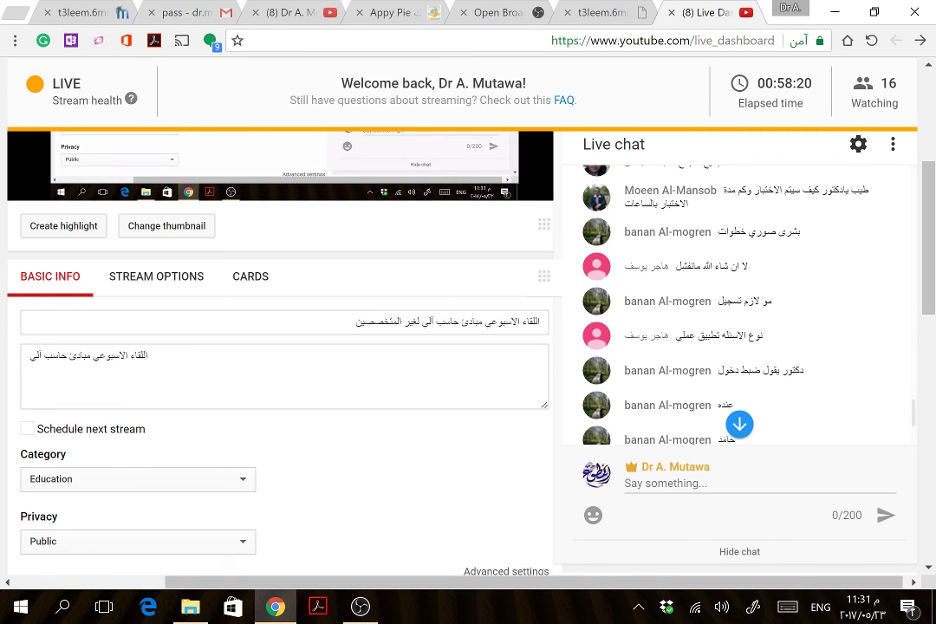
key(alt+Tab)
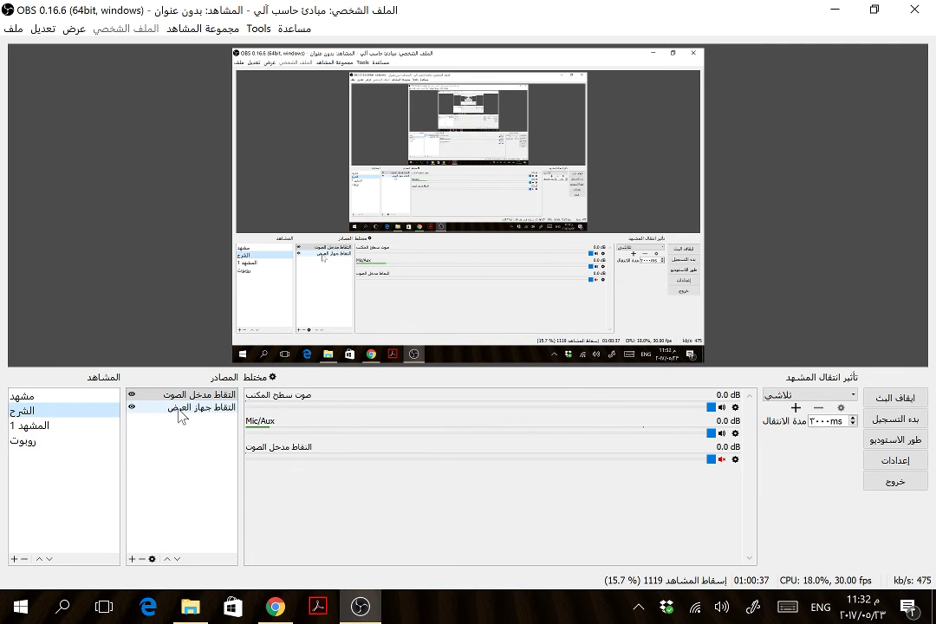
click(132, 395)
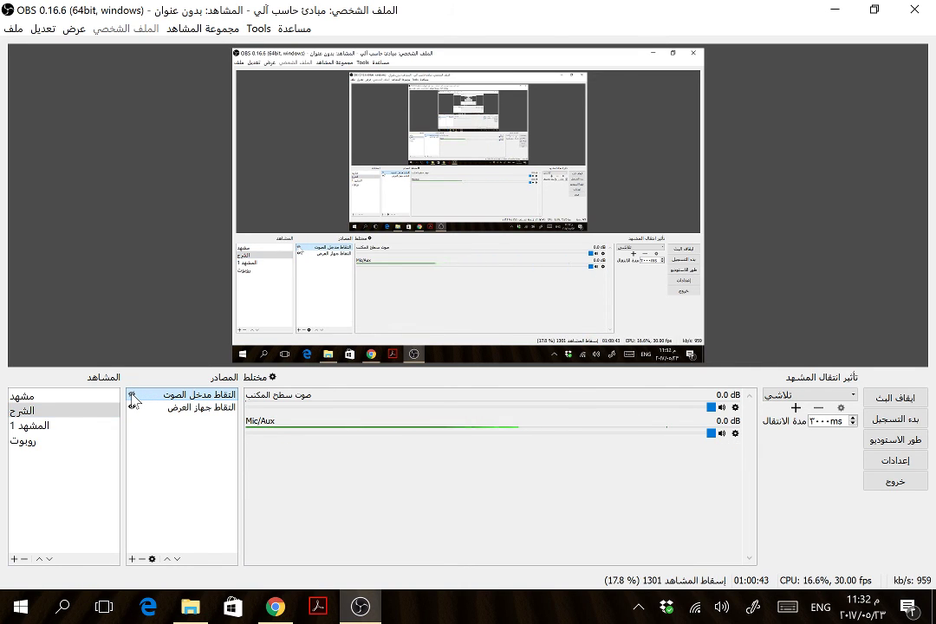
click(131, 395)
click(132, 395)
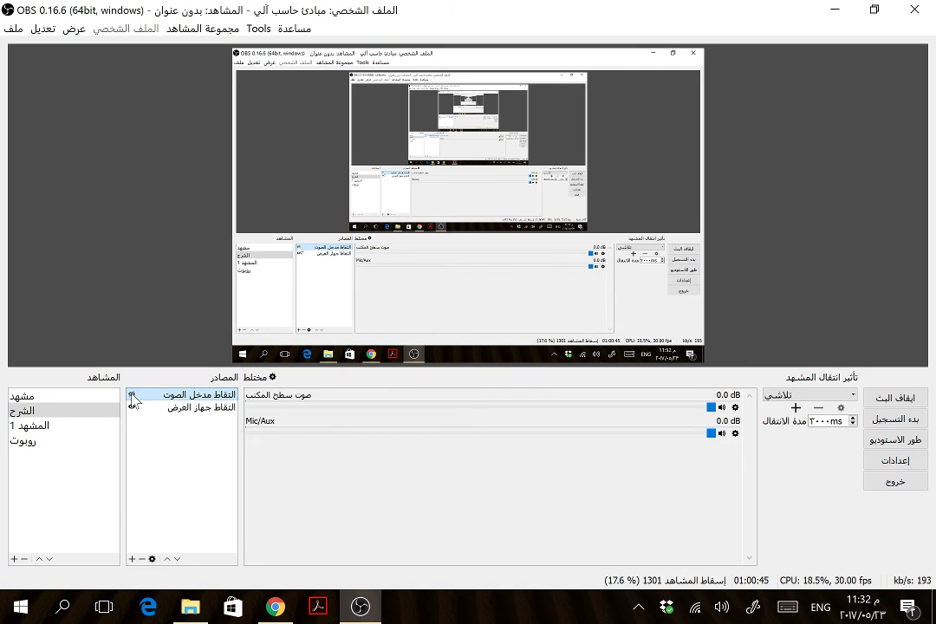
click(721, 433)
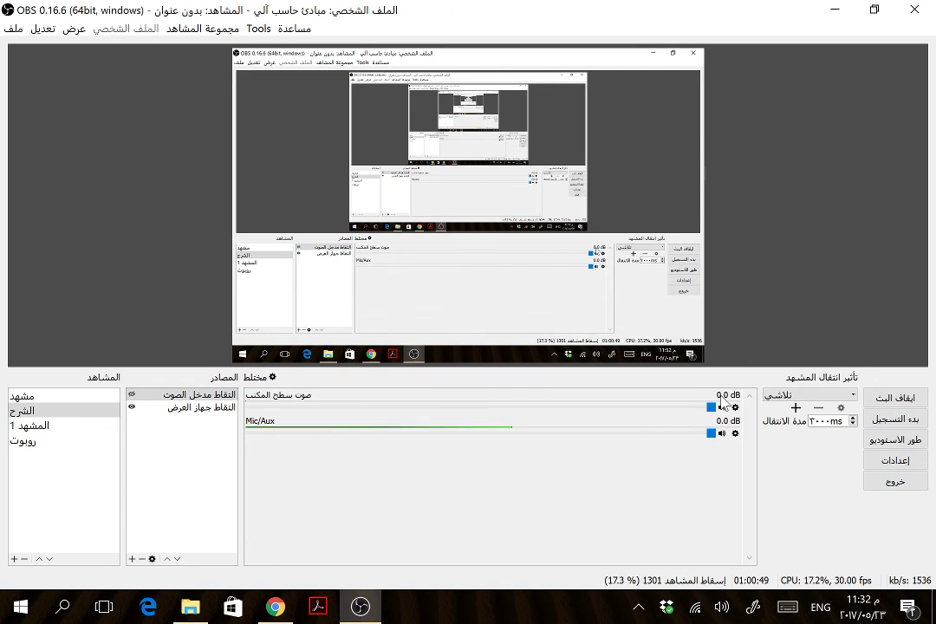
click(721, 433)
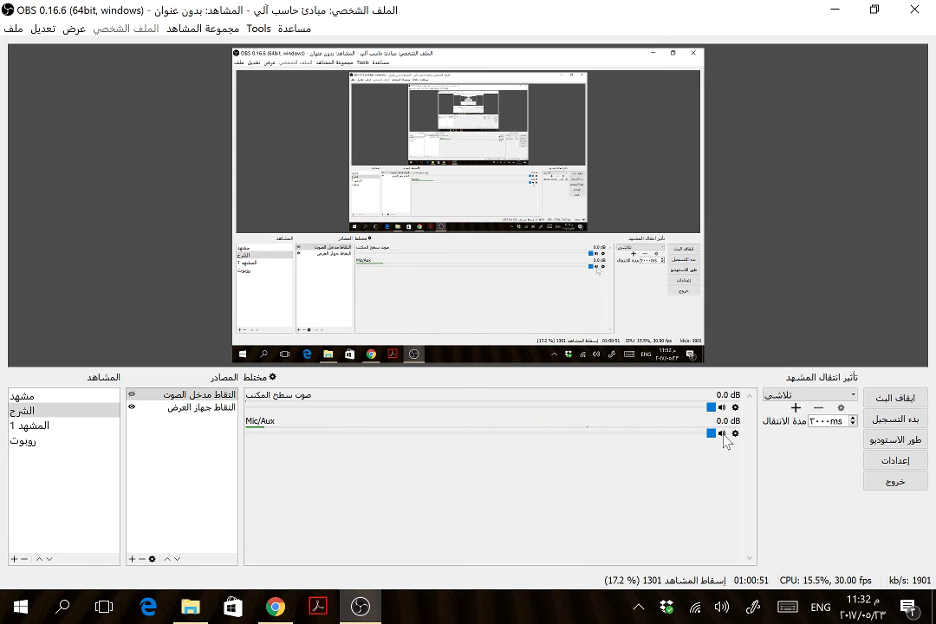
click(722, 433)
click(132, 393)
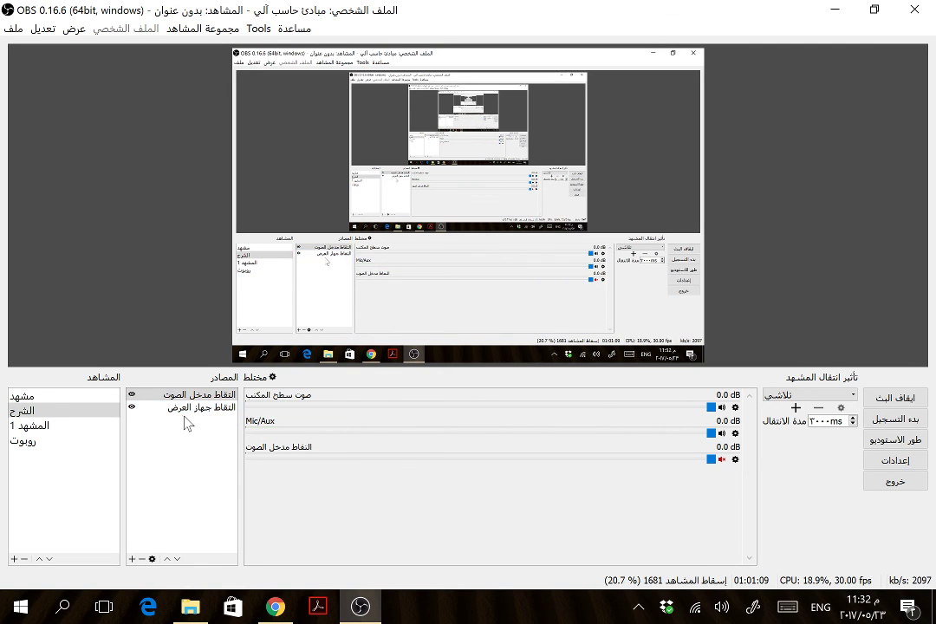
click(132, 559)
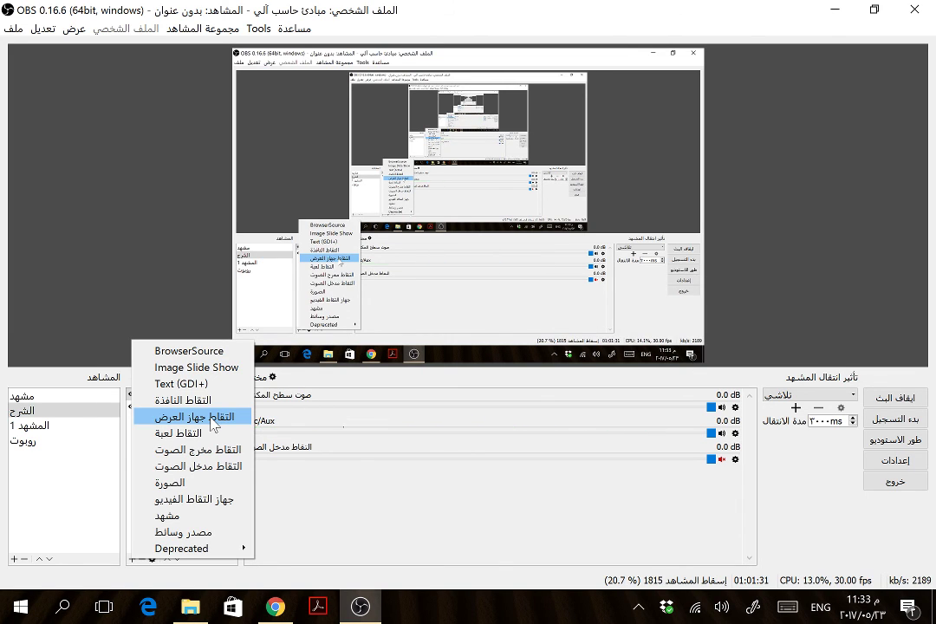
click(104, 319)
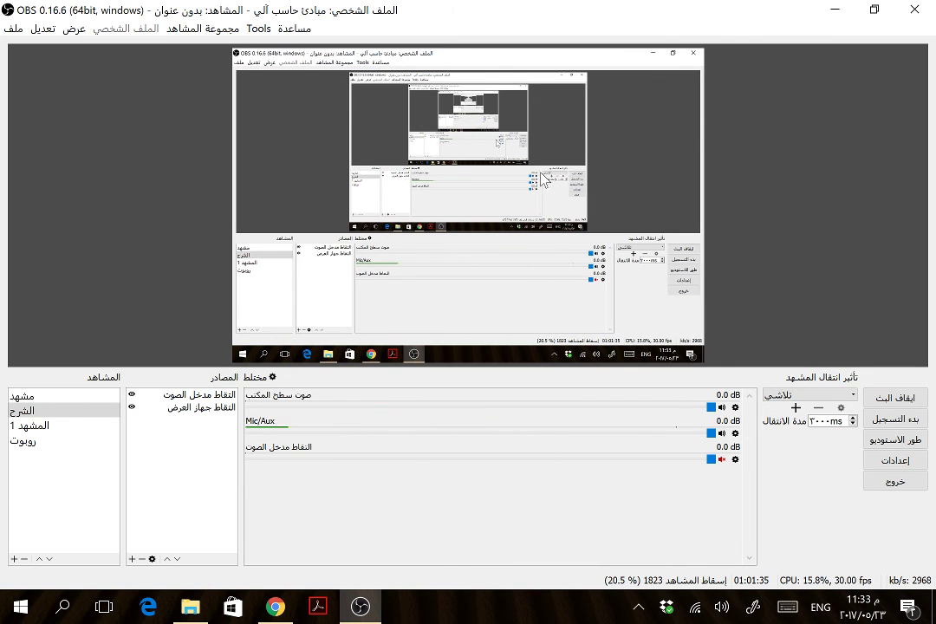
Minimise OBS and scroll through the dashboard's live chat while the broadcast shows the captured desktop.
click(836, 10)
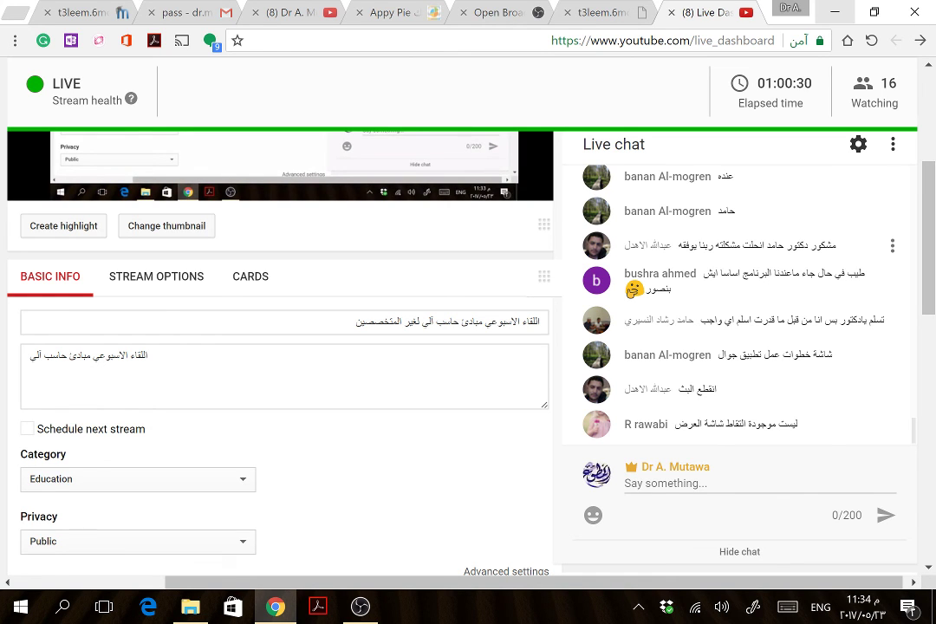
scroll(468, 347, down, 3)
scroll(468, 346, up, 3)
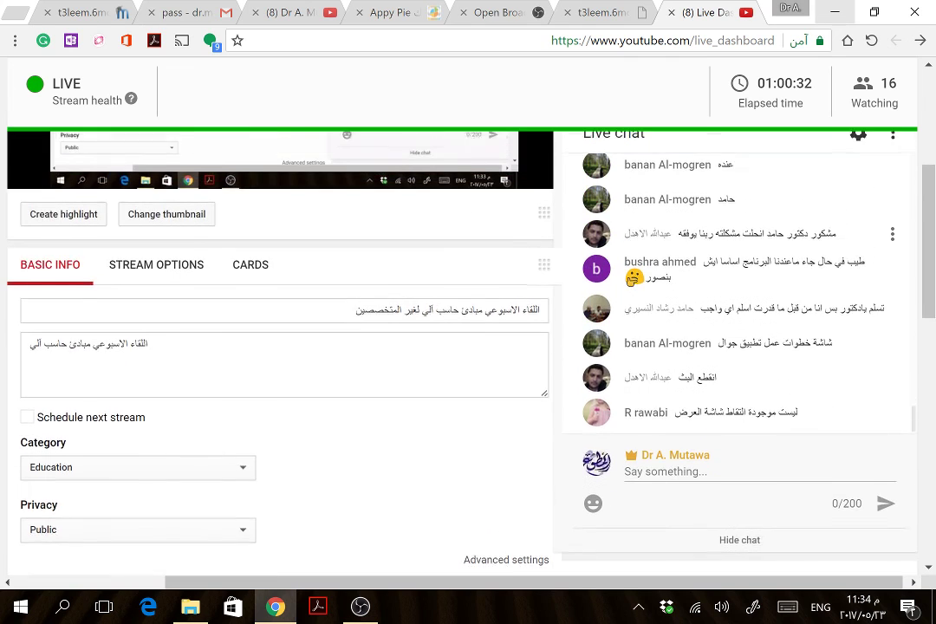
scroll(468, 346, up, 1)
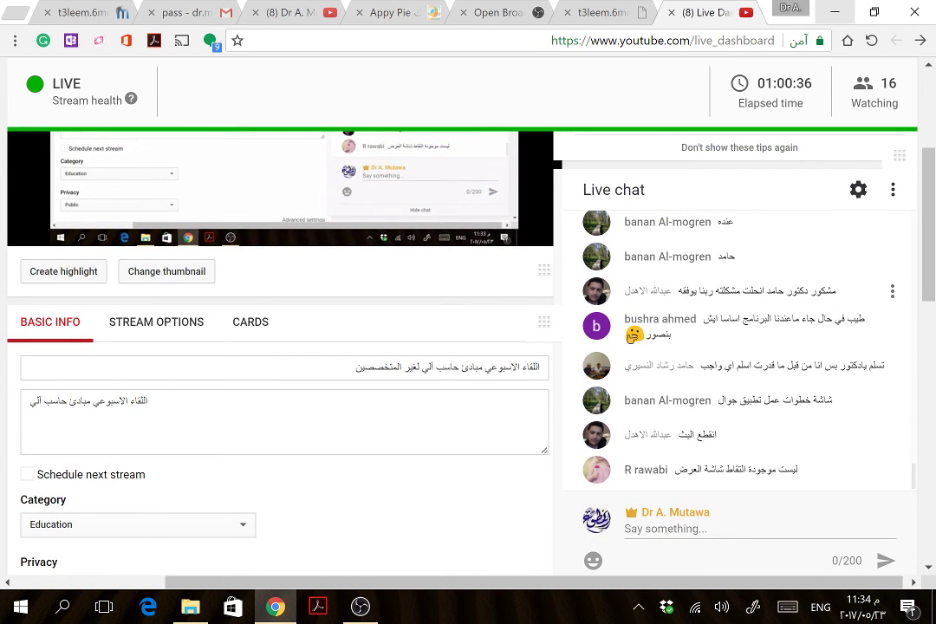
scroll(468, 347, down, 1)
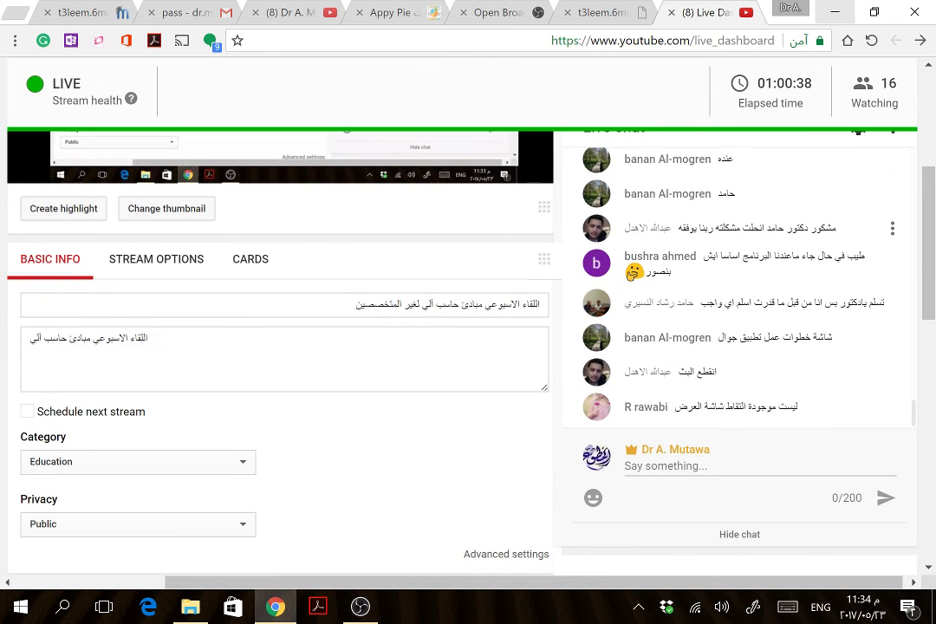
scroll(737, 286, up, 2)
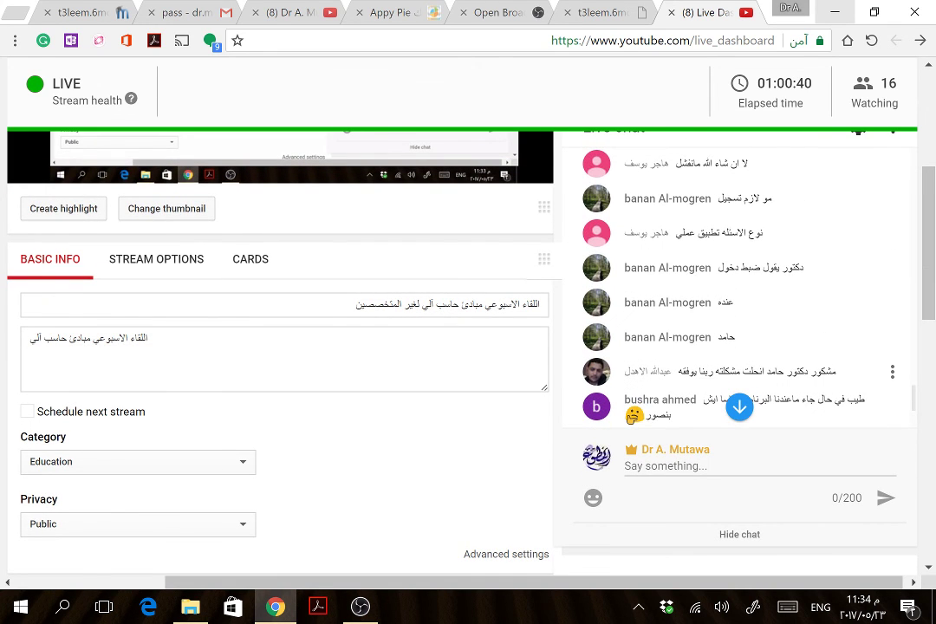
scroll(737, 286, up, 3)
scroll(468, 347, up, 2)
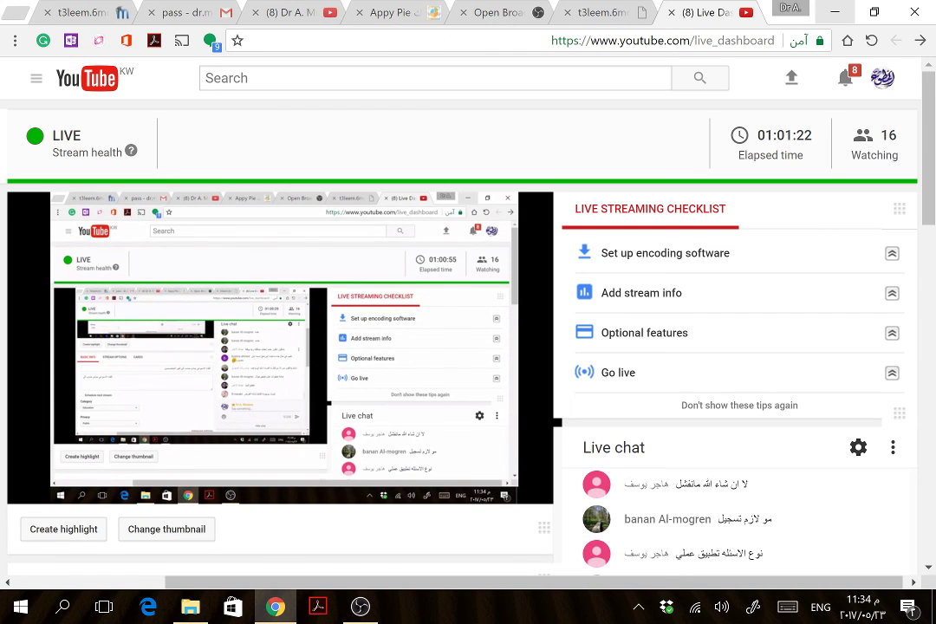
Scroll down to the newest live chat comments, then return to OBS Studio.
scroll(468, 346, down, 4)
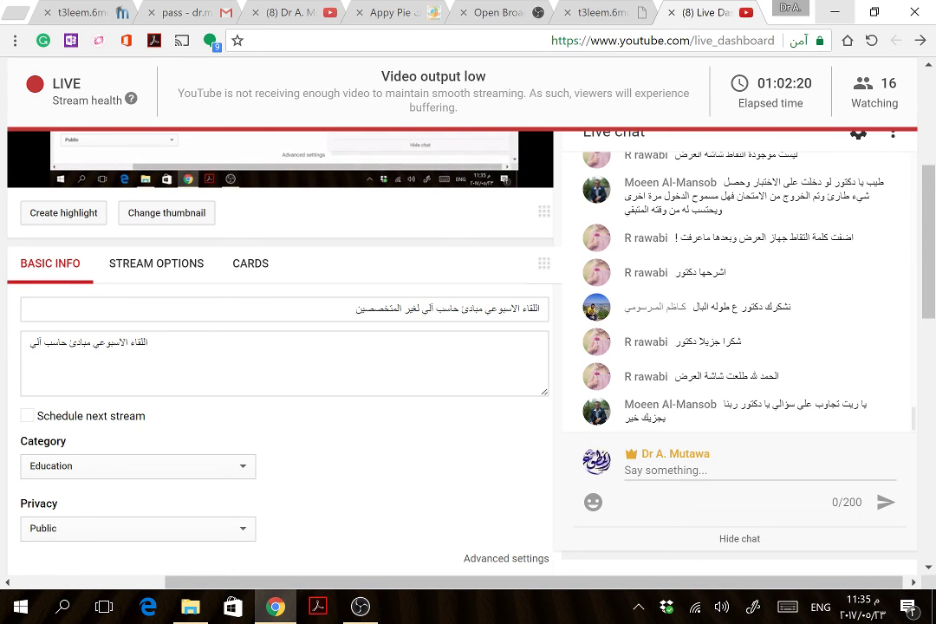
key(alt+Tab)
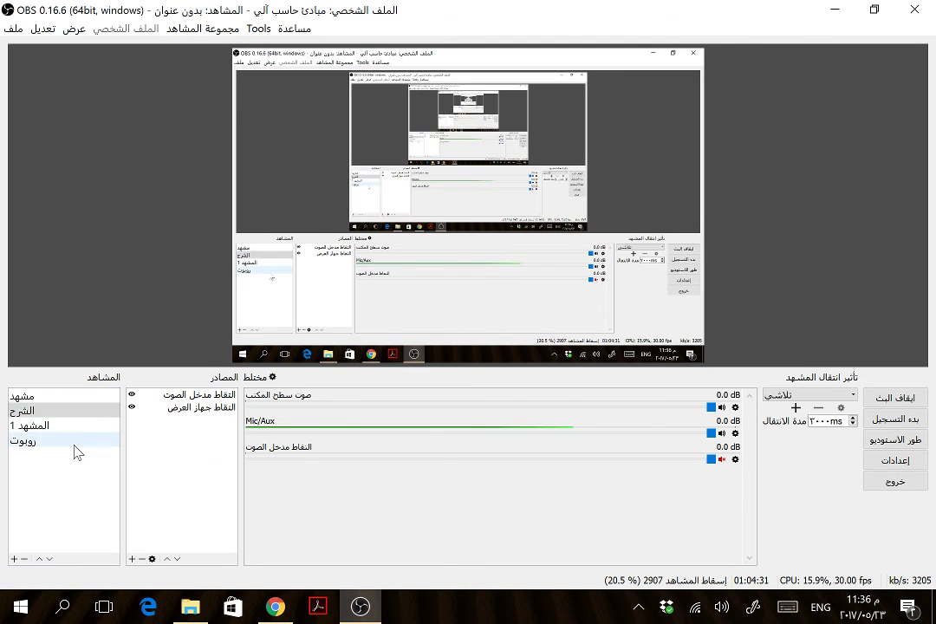
Switch the stream to scene المشهد 1, select its screen capture source, then try scene مشهد.
click(31, 428)
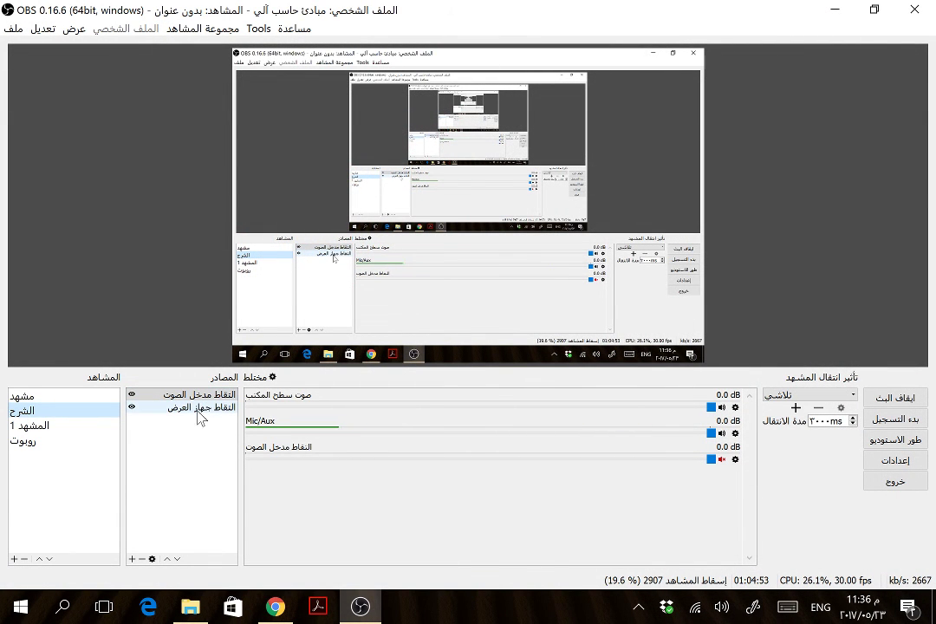
click(174, 409)
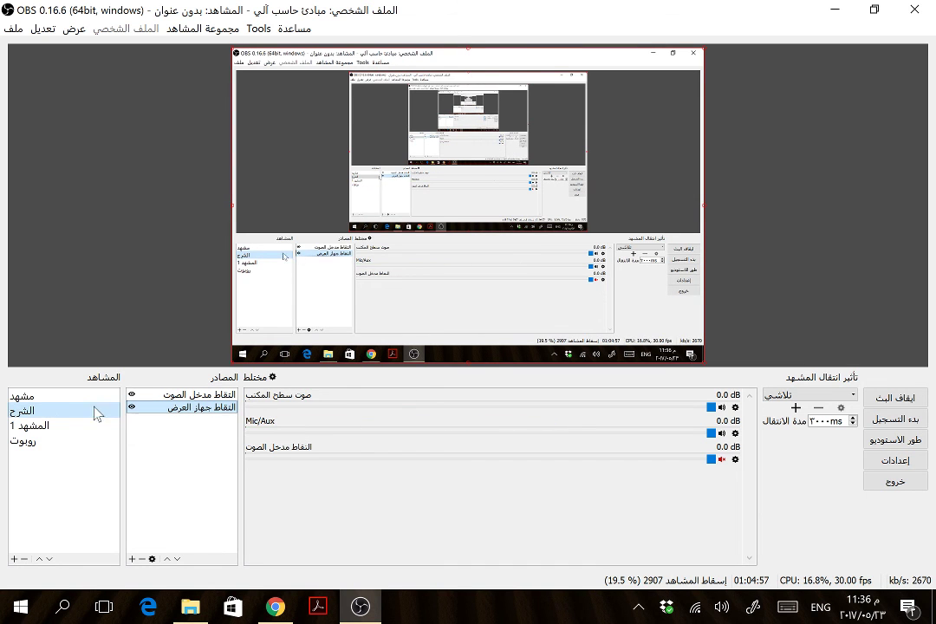
click(33, 397)
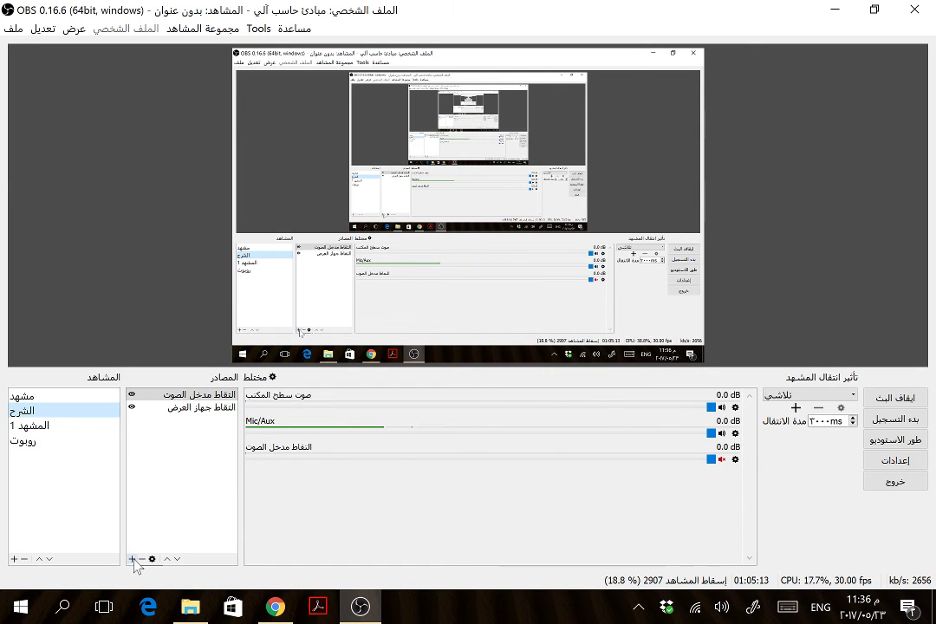
Open the Sources add list, close it without adding anything, and minimise OBS.
click(132, 560)
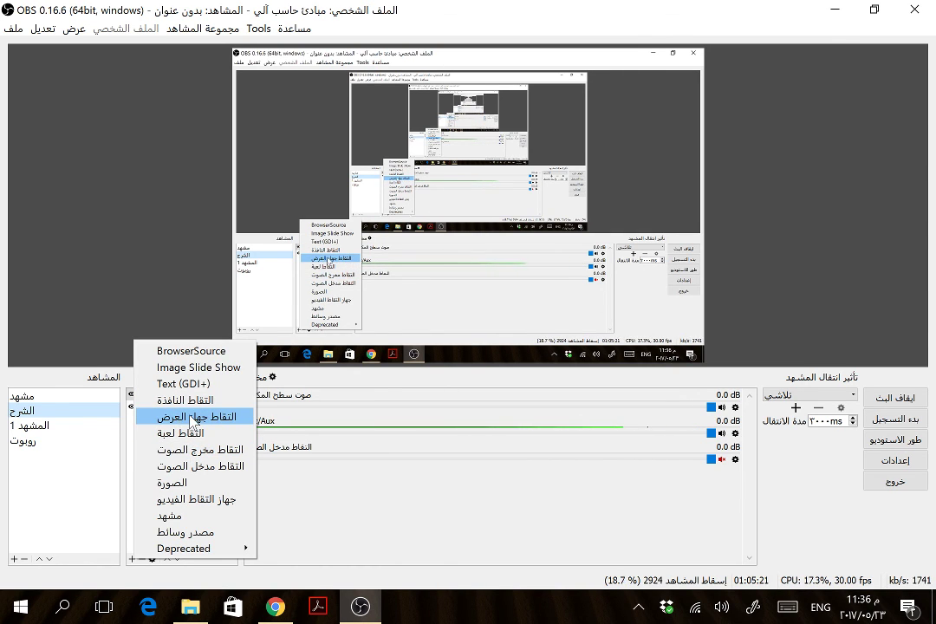
click(102, 476)
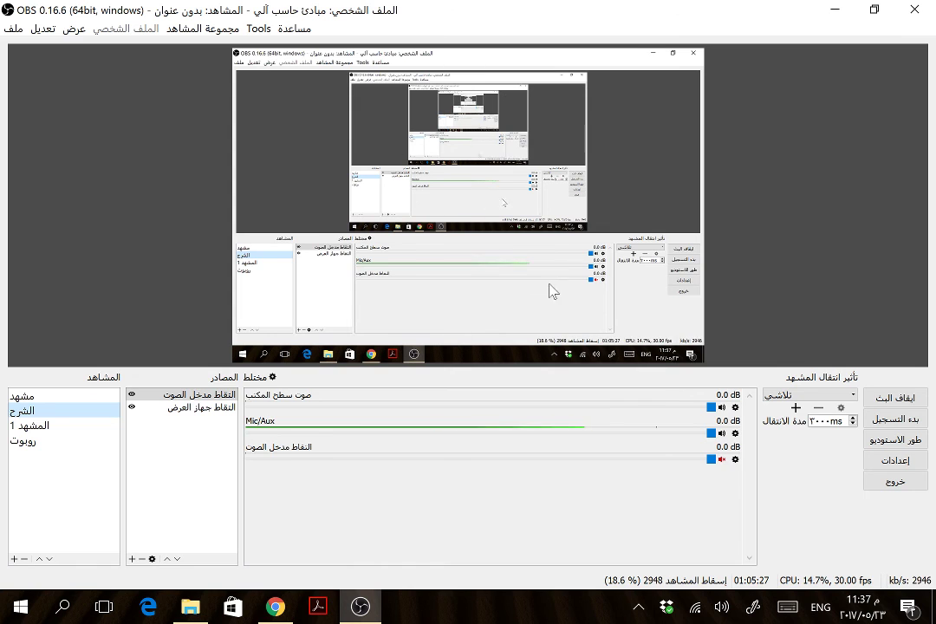
click(835, 9)
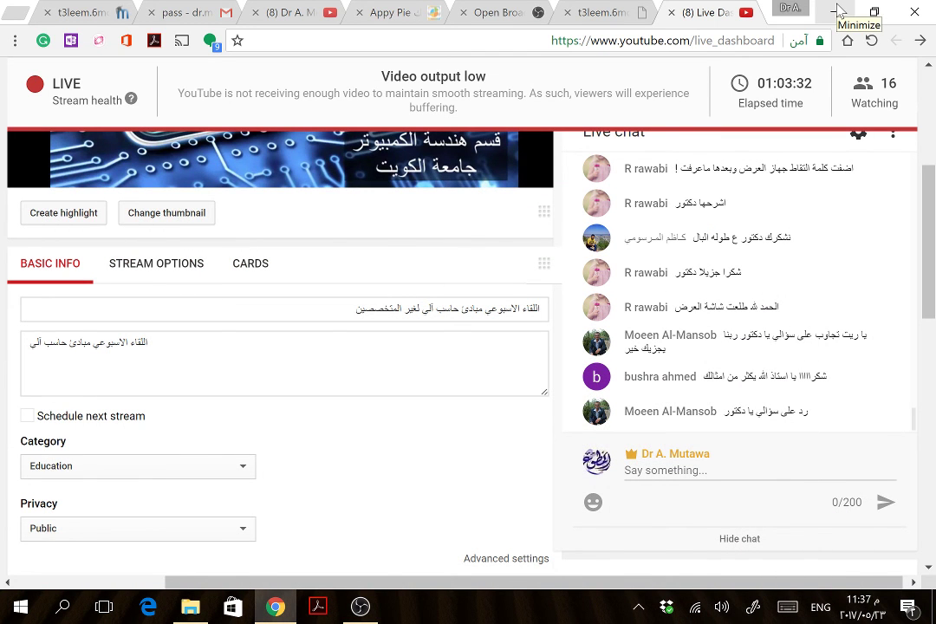